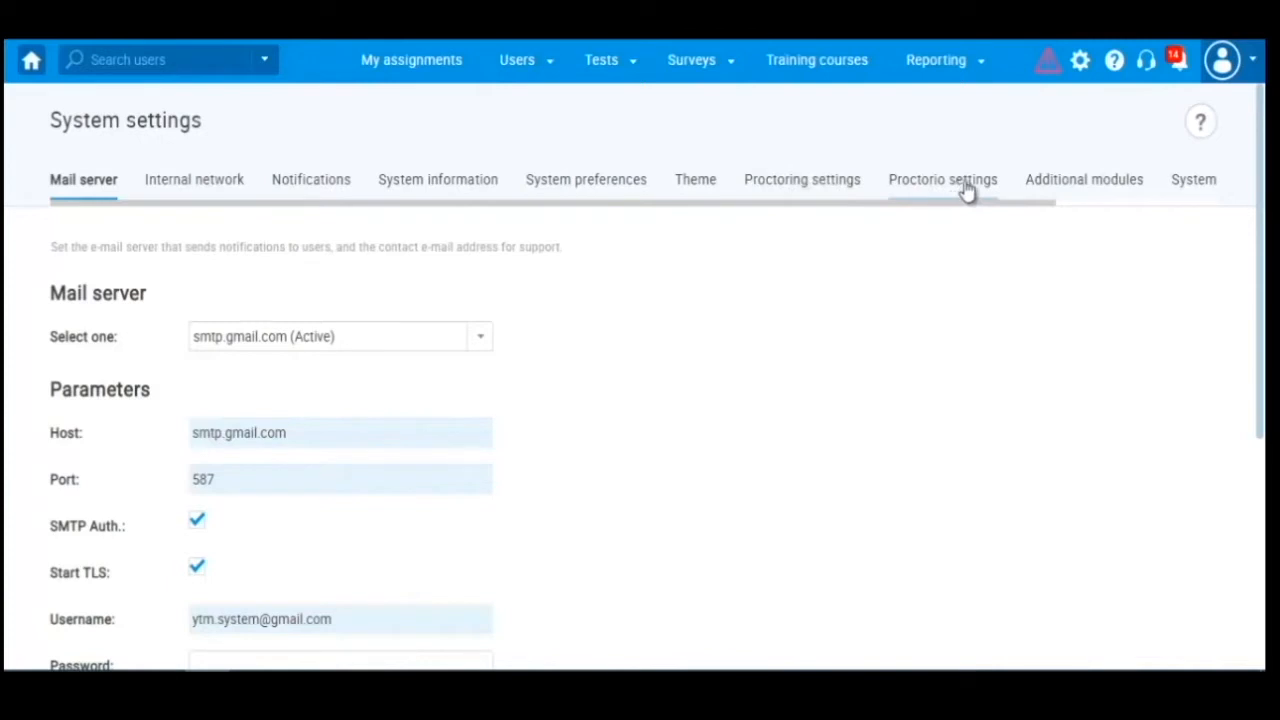
# Open the Proctorio settings and fill in the API endpoint, secret key and consumer key.
pyautogui.click(966, 186)
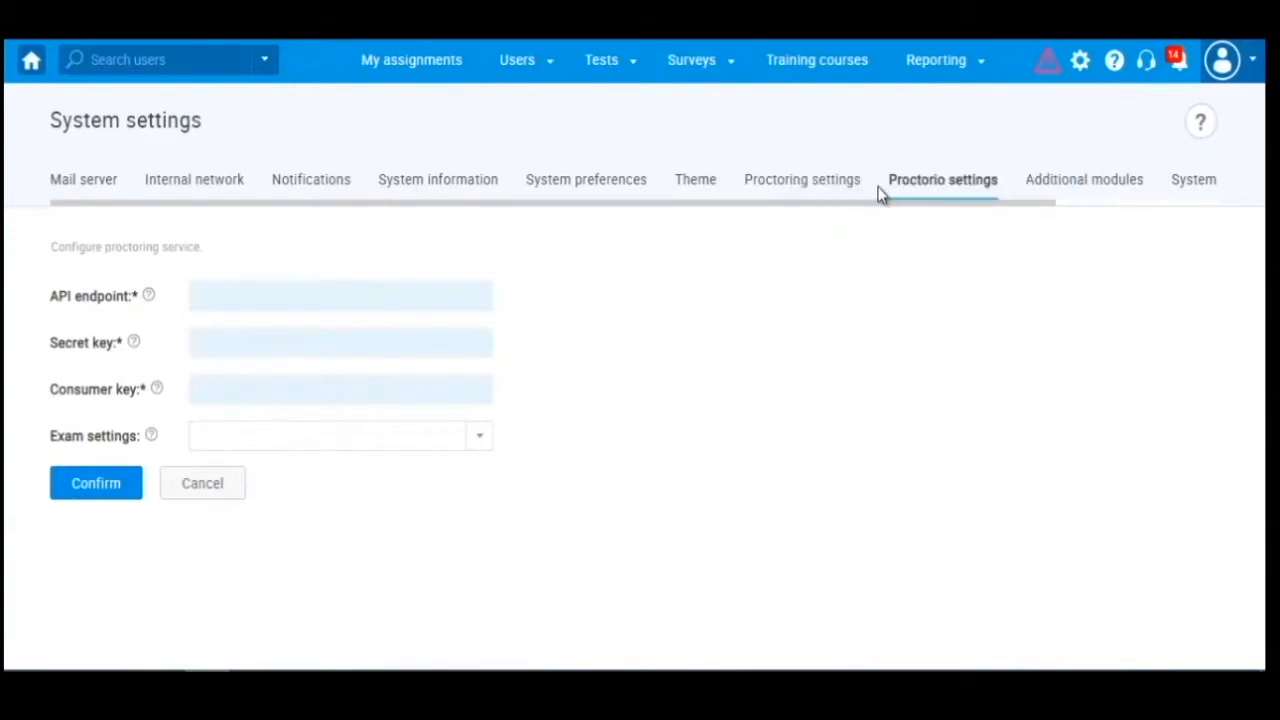
pyautogui.click(412, 301)
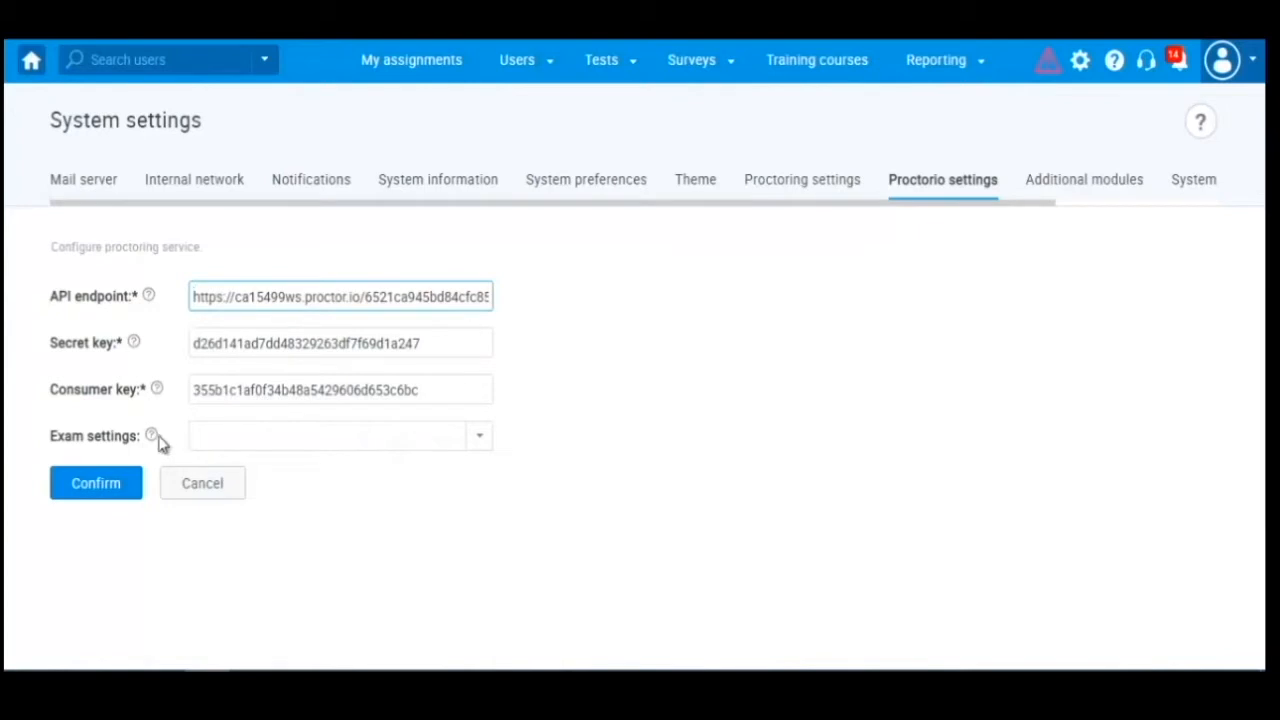
# Select the Recod video, Record audio and Record screen features in the Proctorio exam settings.
pyautogui.moveTo(153, 434)
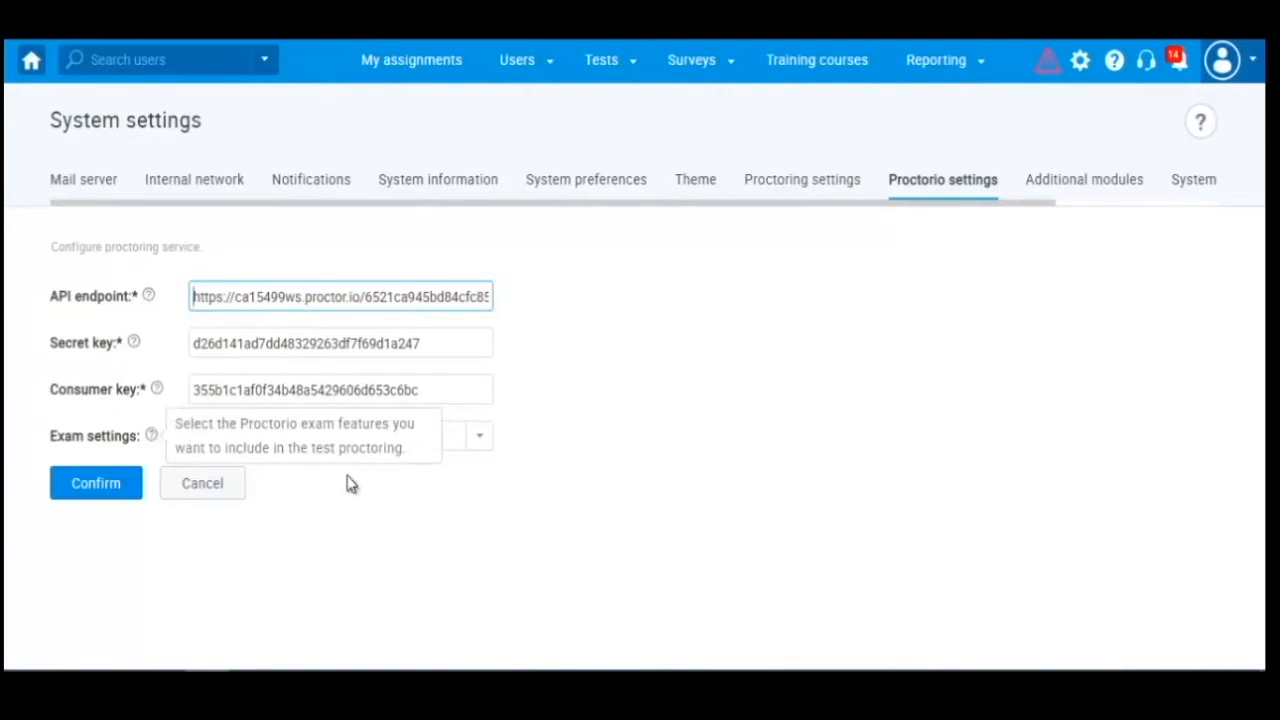
pyautogui.click(480, 440)
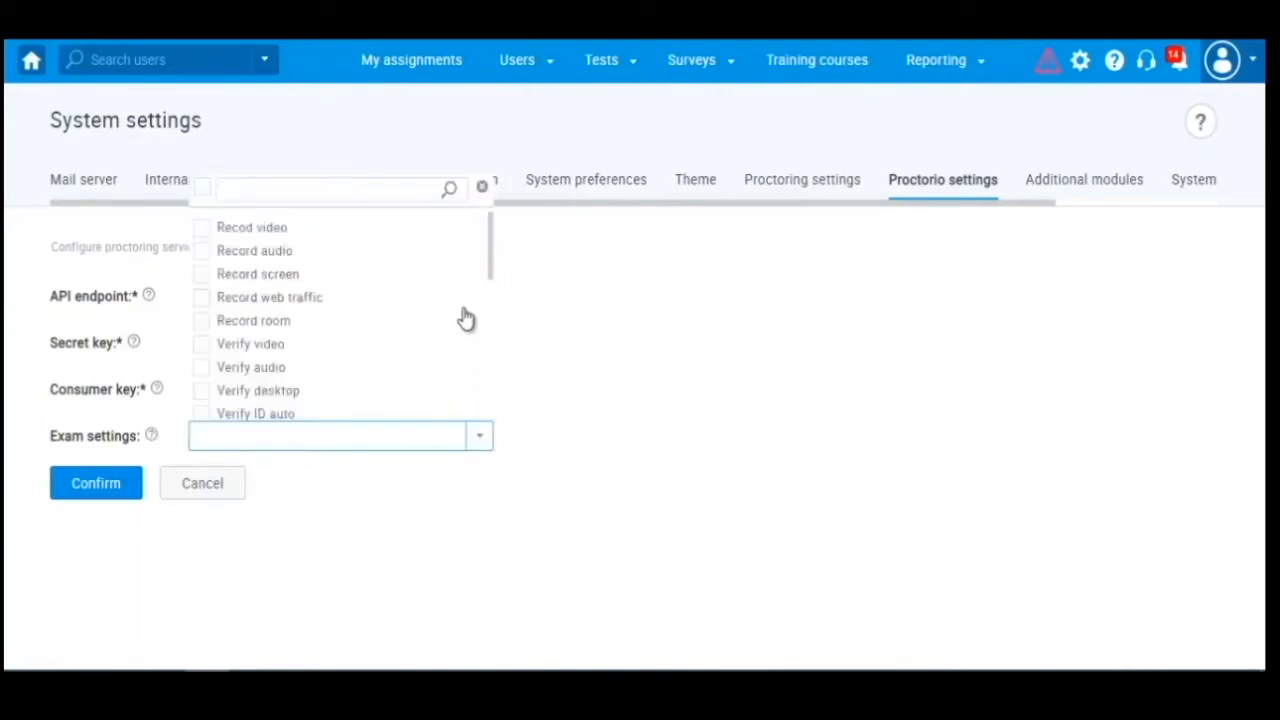
pyautogui.scroll(-5, 463, 317)
pyautogui.scroll(5, 444, 346)
pyautogui.scroll(-6, 397, 309)
pyautogui.scroll(6, 397, 309)
pyautogui.moveTo(266, 226)
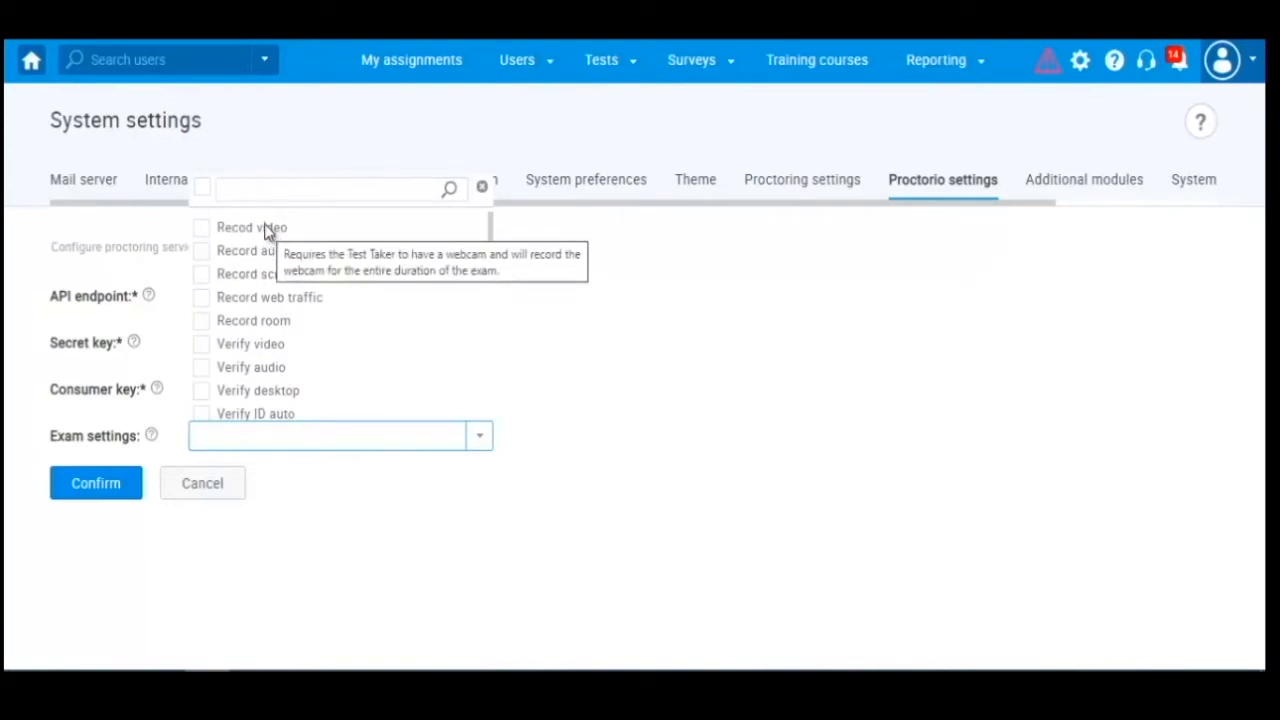
pyautogui.click(203, 232)
pyautogui.click(204, 253)
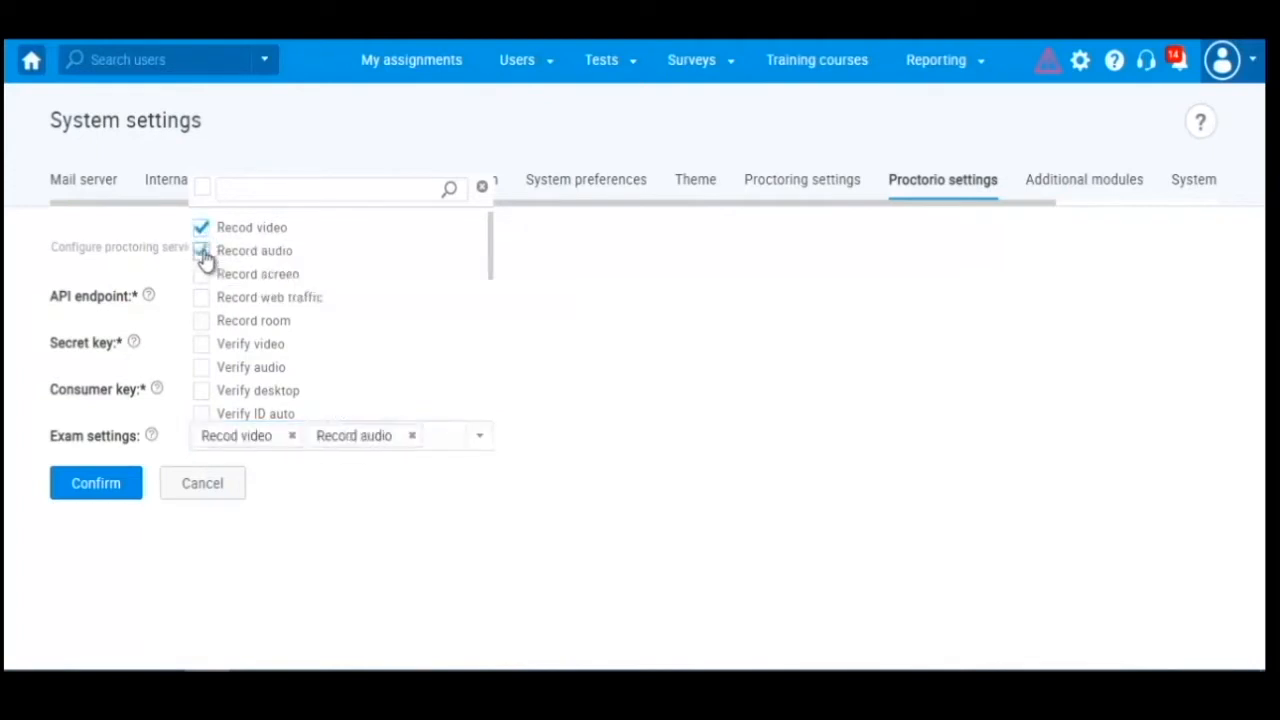
pyautogui.click(205, 277)
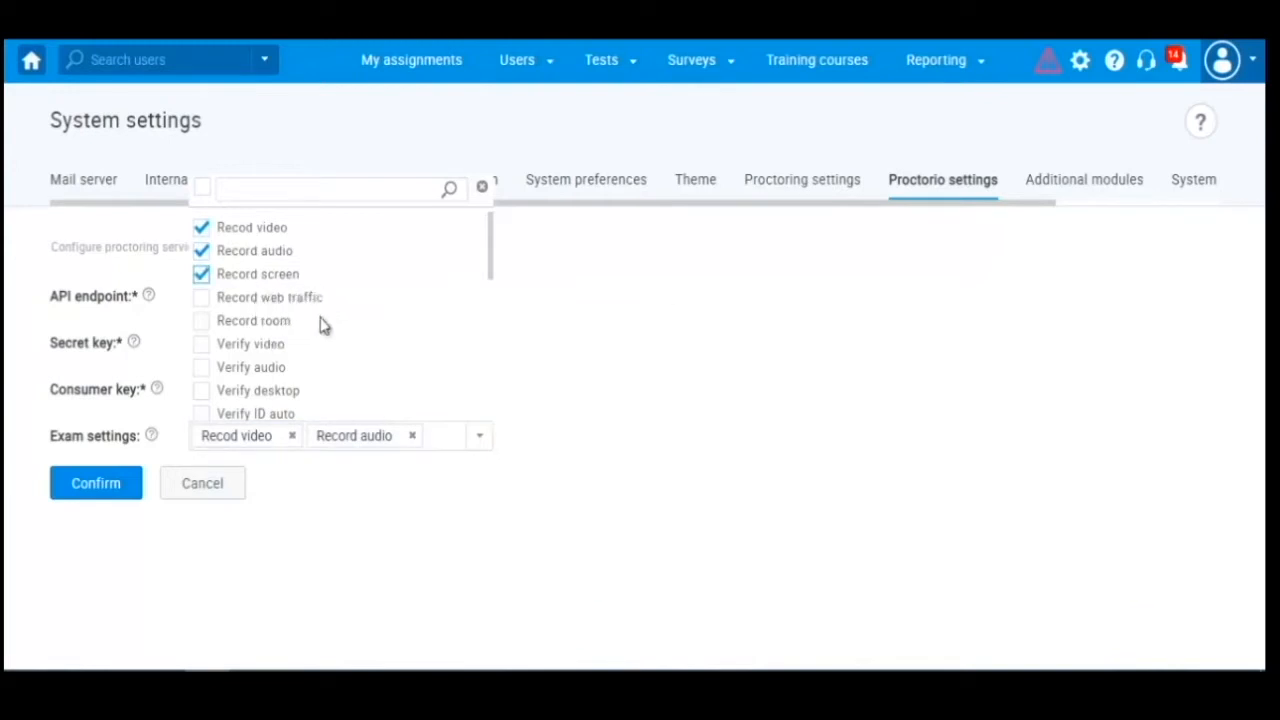
# Examine the descriptions of the identity verification, signature and full screen options among the exam features.
pyautogui.scroll(-2, 258, 325)
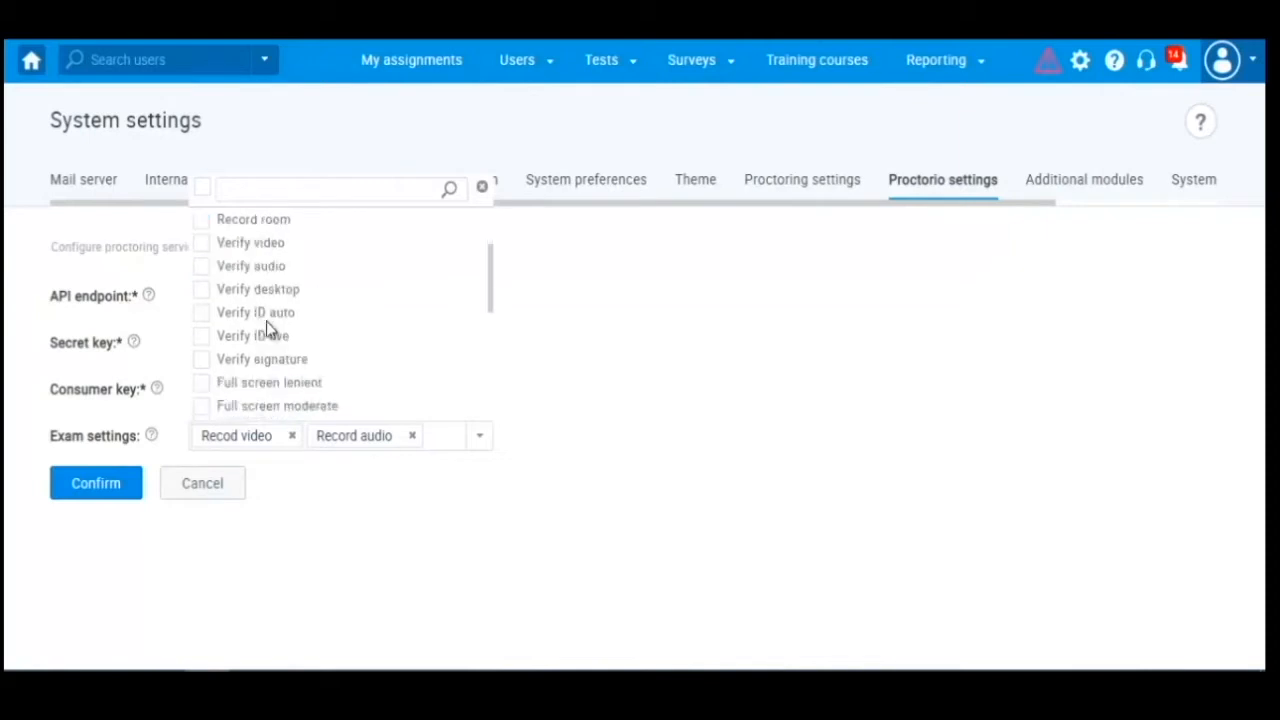
pyautogui.scroll(2, 260, 326)
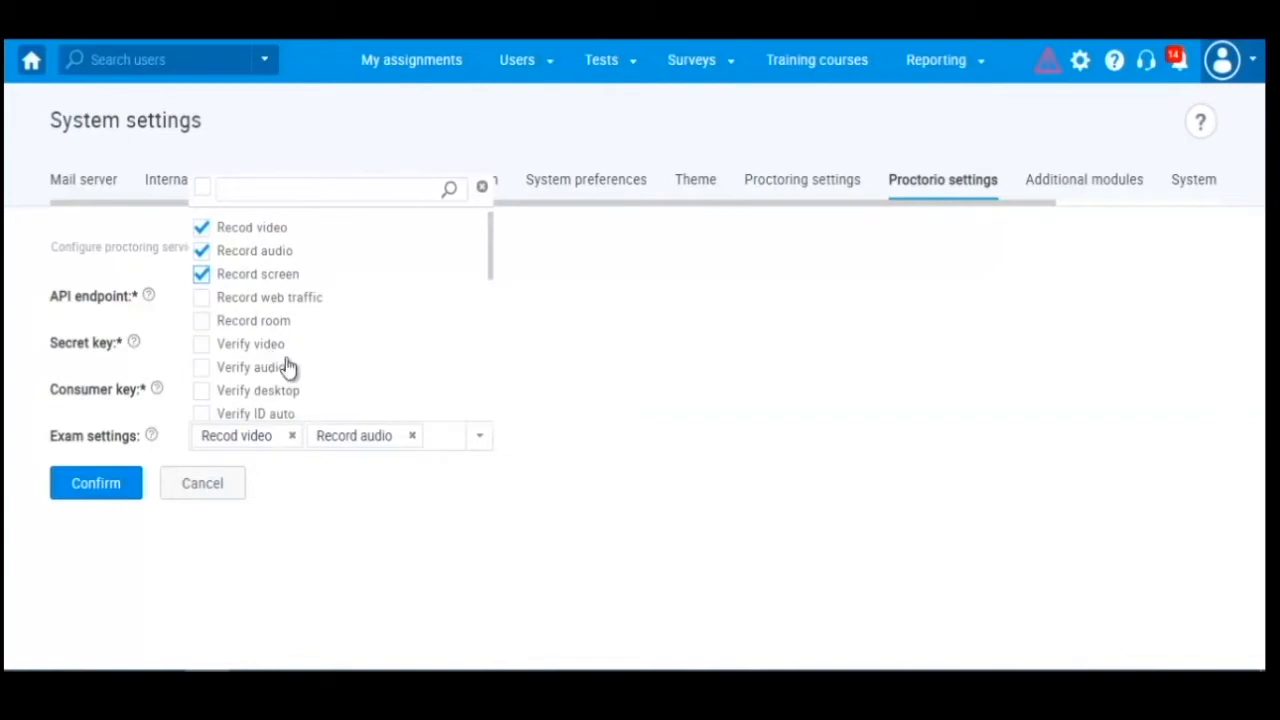
pyautogui.scroll(-2, 288, 362)
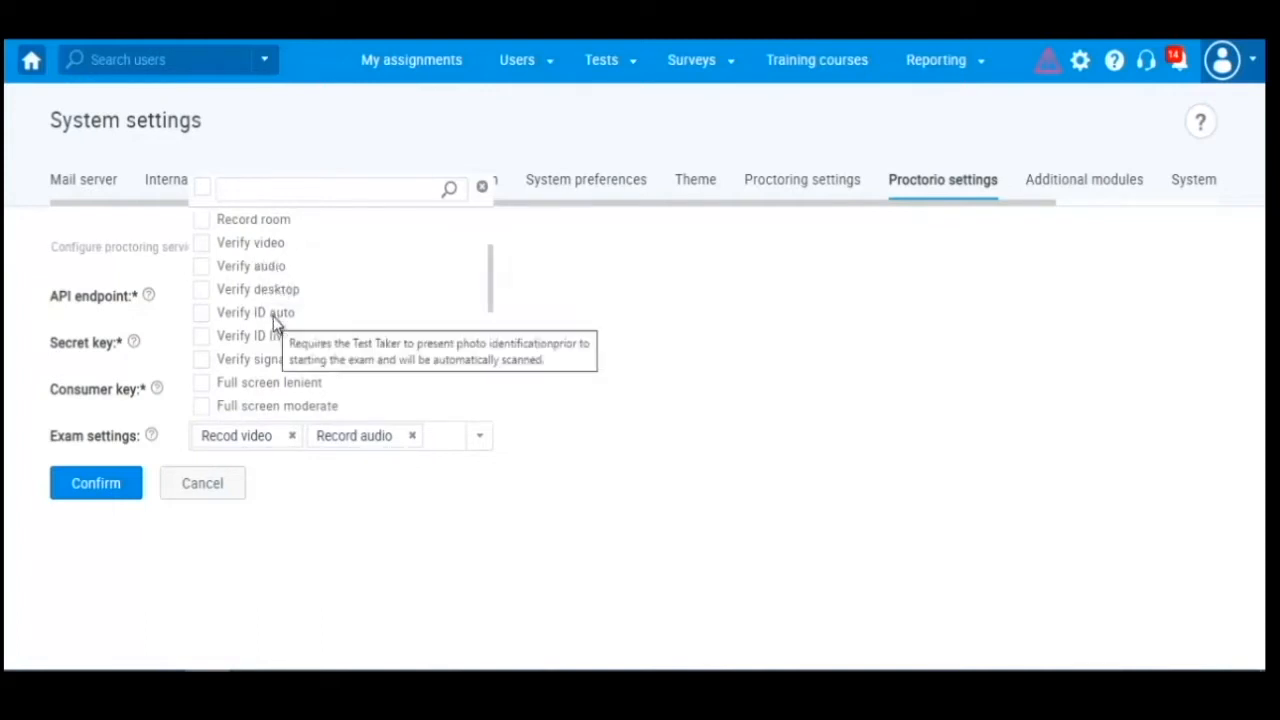
pyautogui.scroll(1, 280, 305)
pyautogui.scroll(-1, 284, 301)
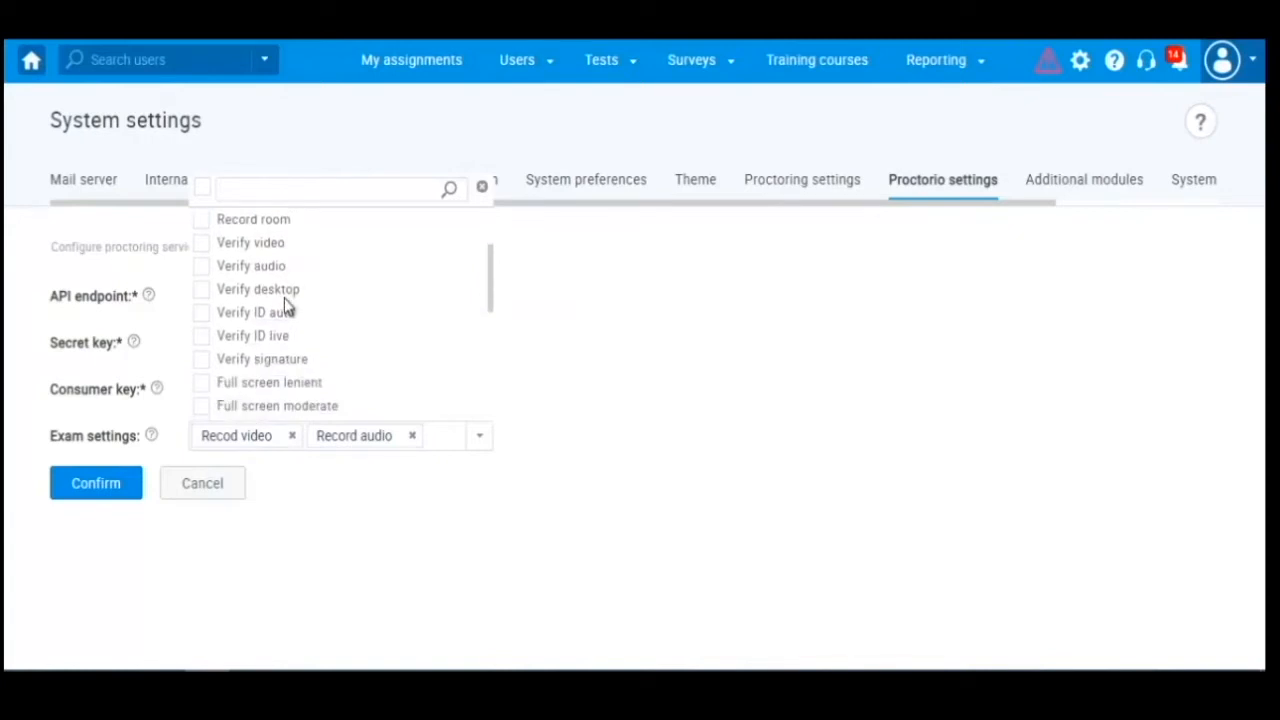
pyautogui.scroll(-2, 287, 306)
pyautogui.scroll(2, 289, 303)
pyautogui.scroll(-2, 307, 304)
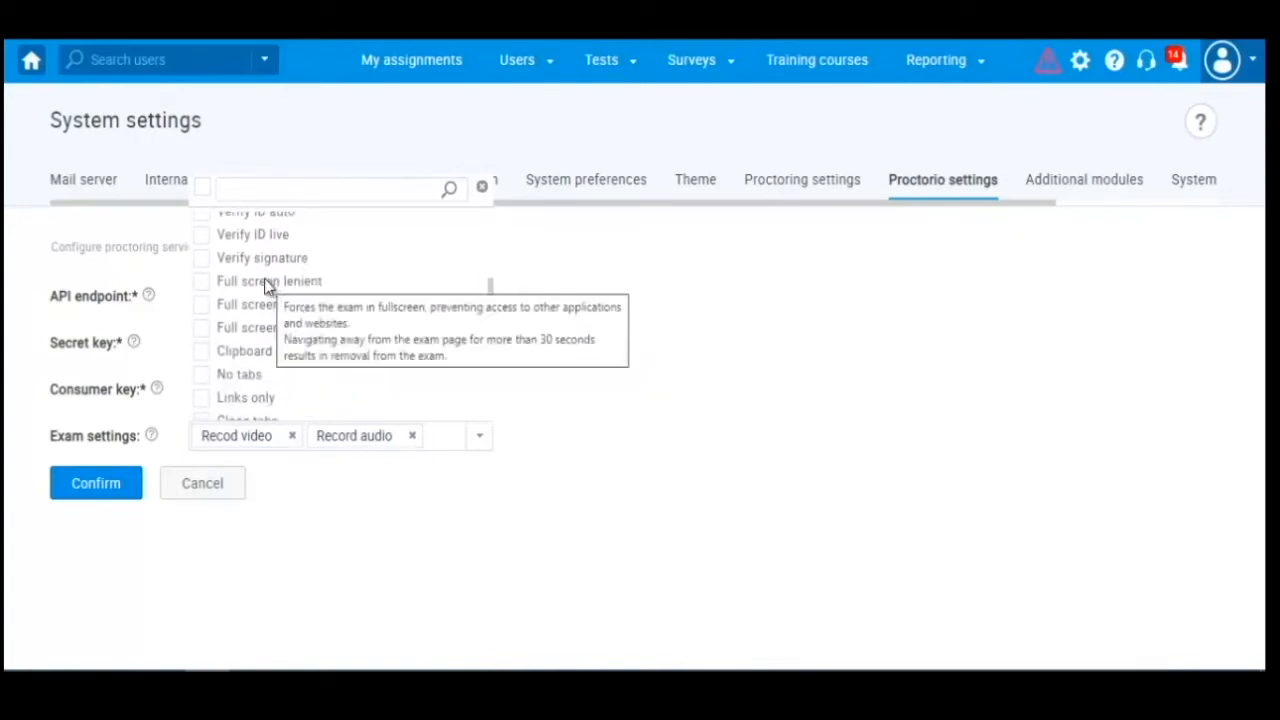
pyautogui.scroll(2, 243, 259)
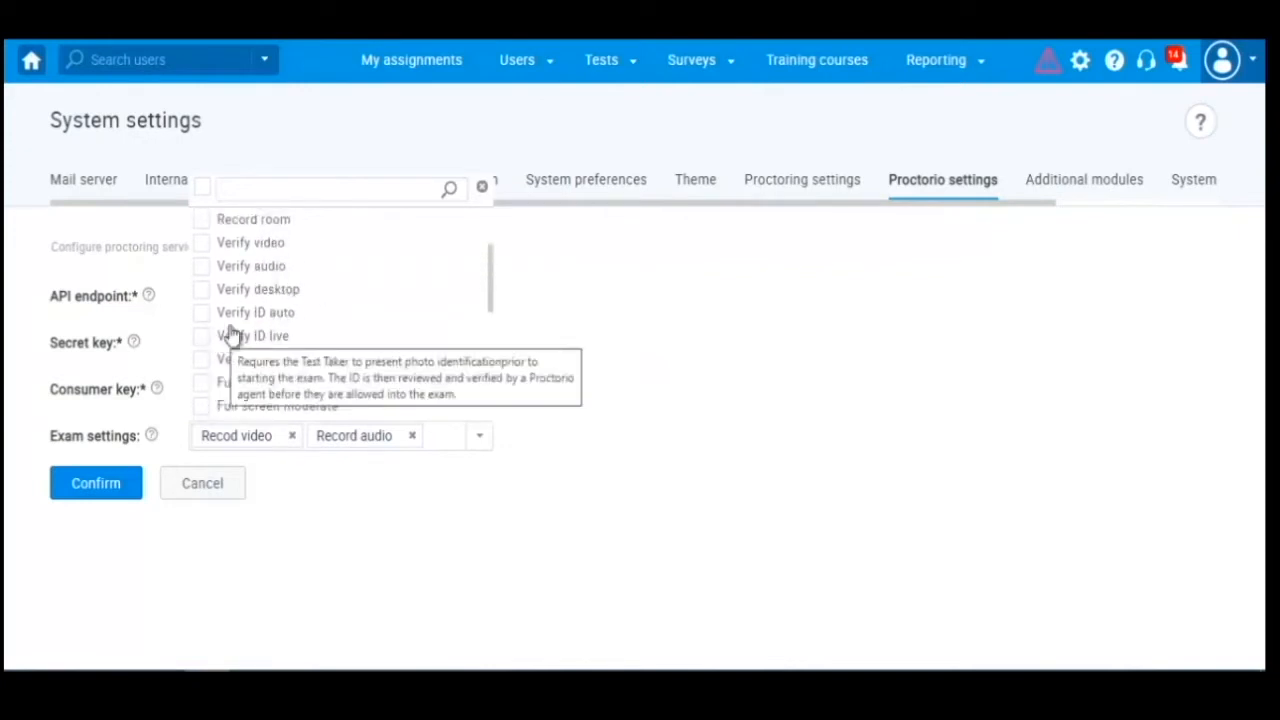
pyautogui.scroll(2, 306, 314)
pyautogui.scroll(-2, 306, 314)
pyautogui.scroll(-3, 256, 340)
pyautogui.moveTo(272, 261)
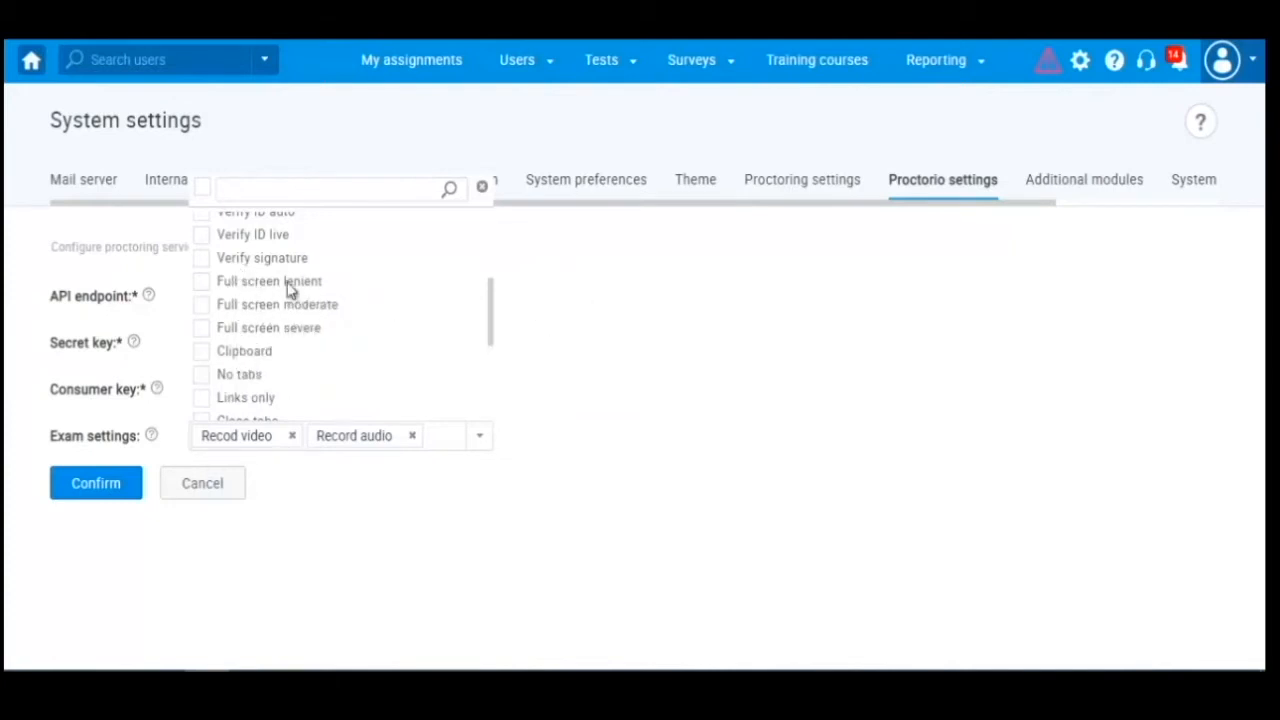
pyautogui.moveTo(270, 321)
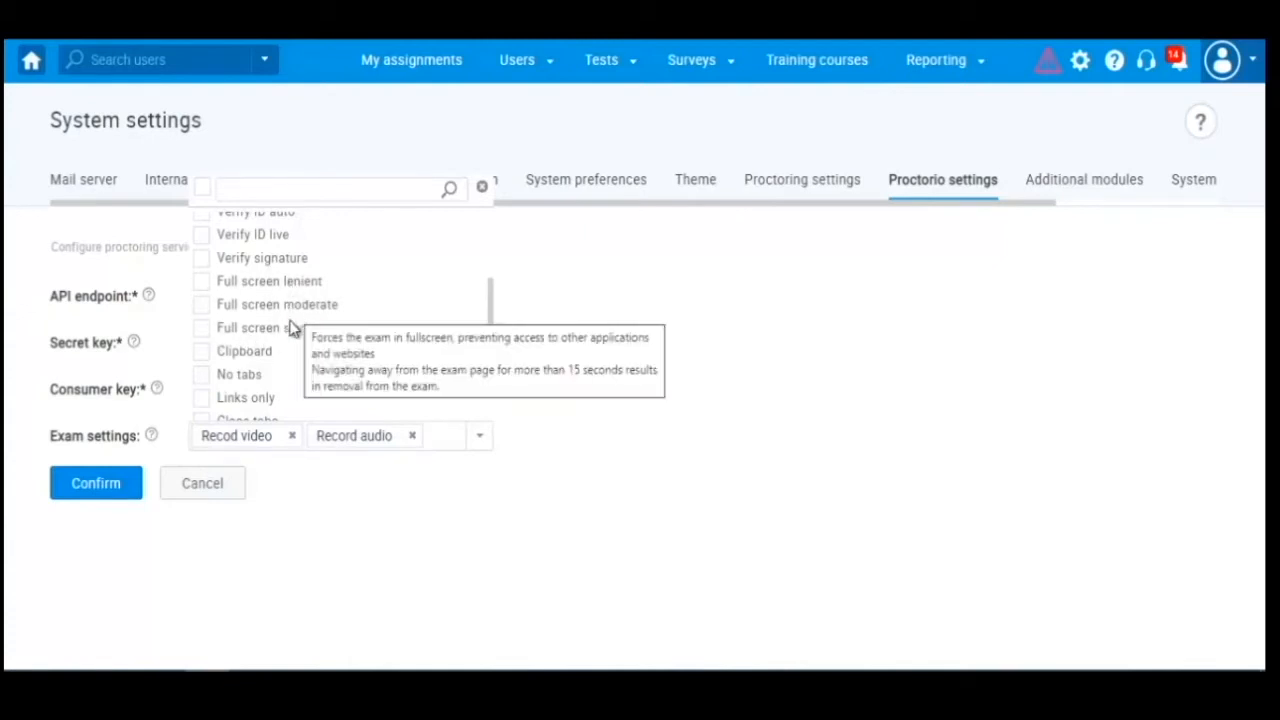
# Add the Clipboard, No tabs and Close tabs restrictions to the exam settings.
pyautogui.scroll(-2, 376, 358)
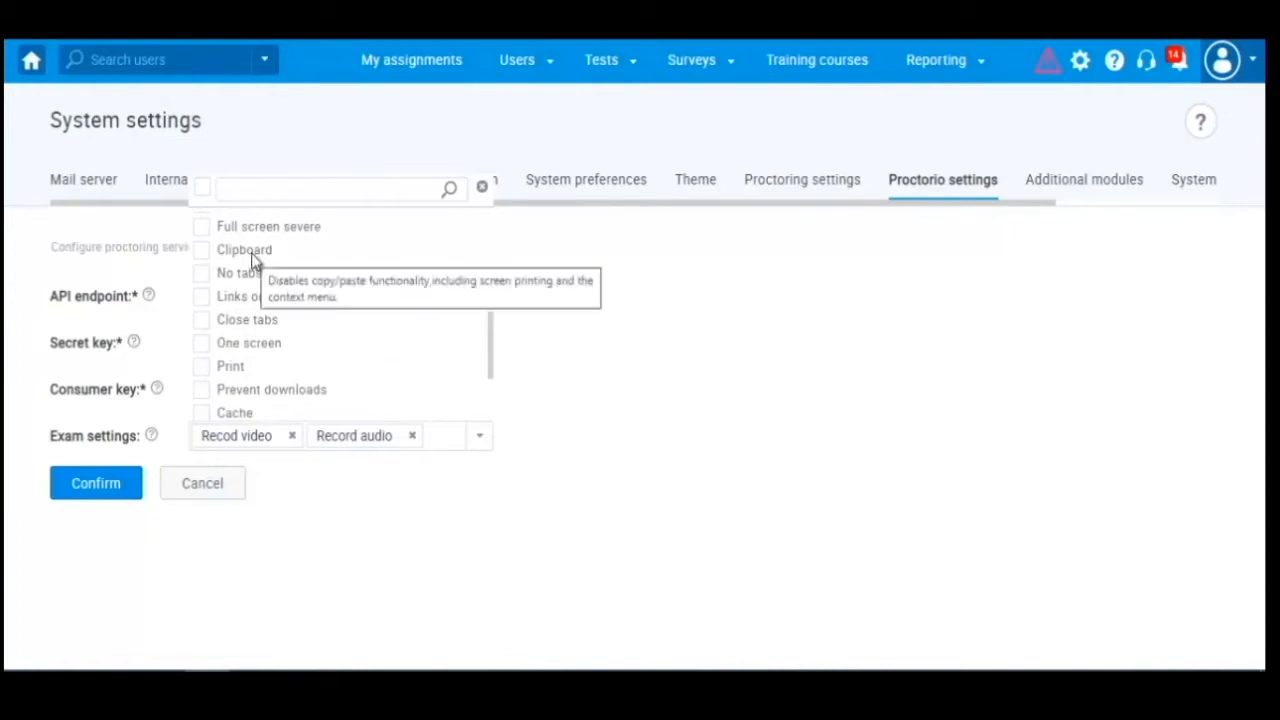
pyautogui.click(204, 252)
pyautogui.moveTo(250, 280)
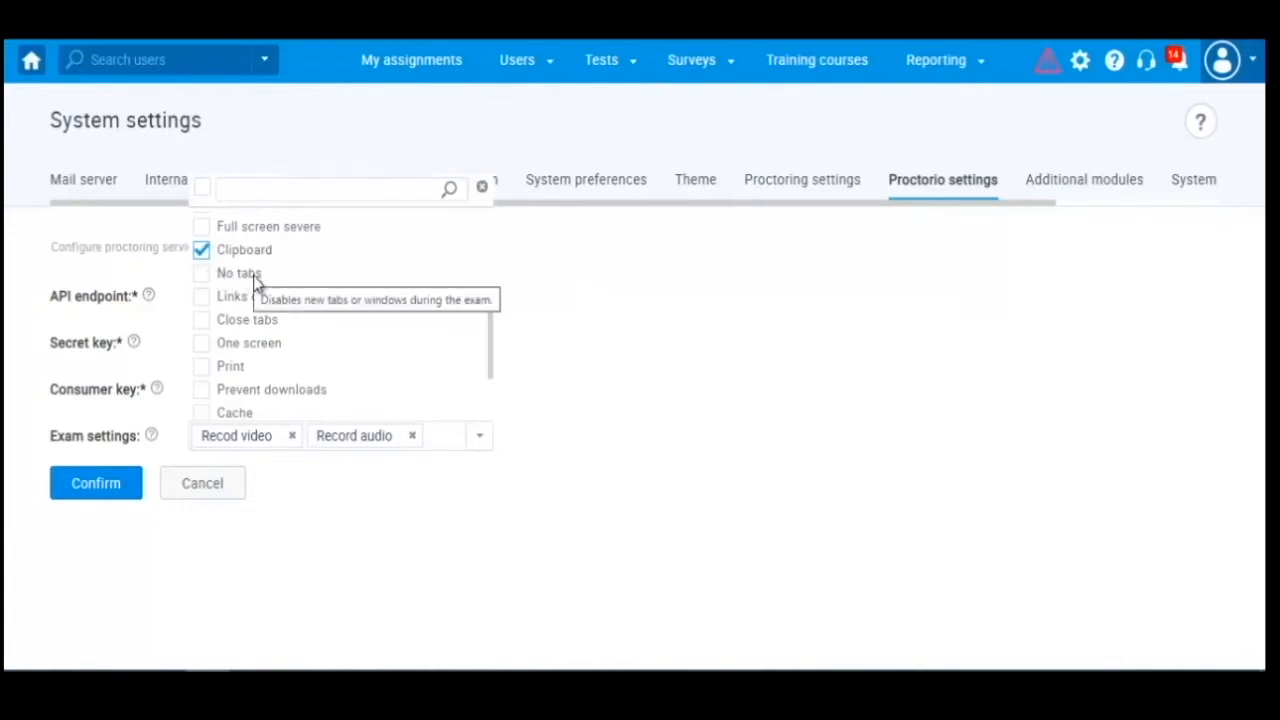
pyautogui.click(204, 276)
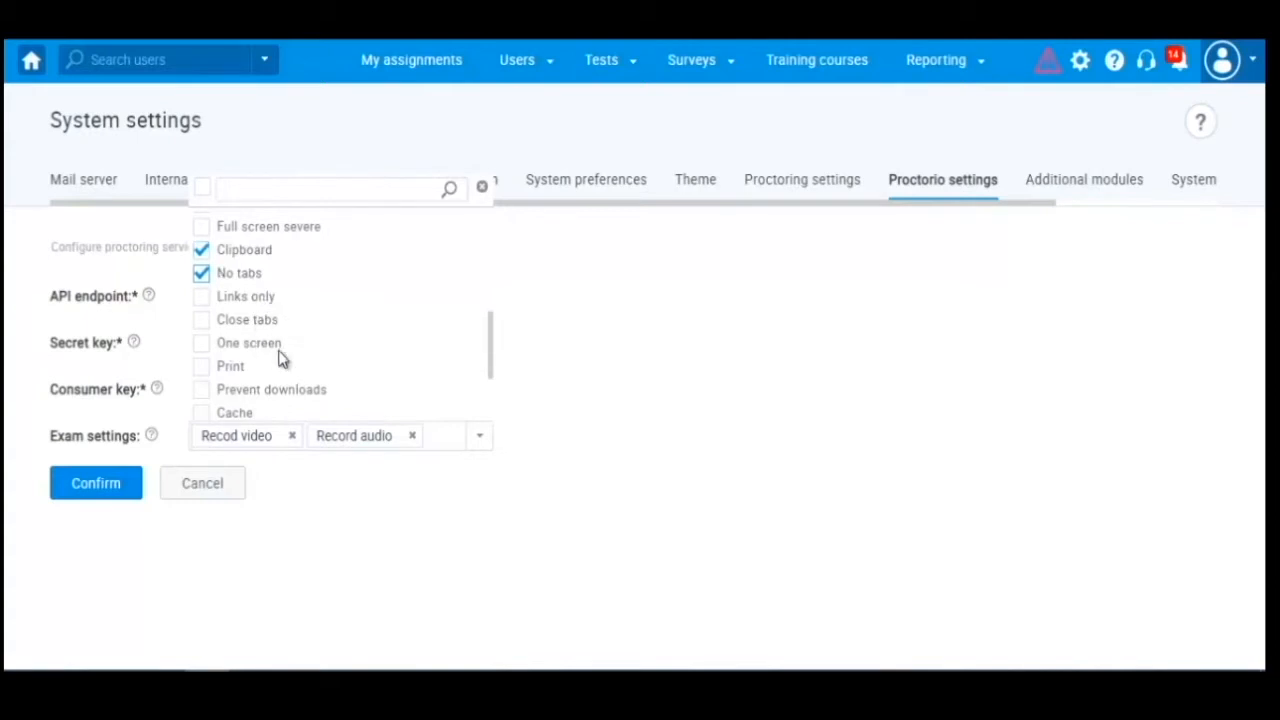
pyautogui.moveTo(204, 333)
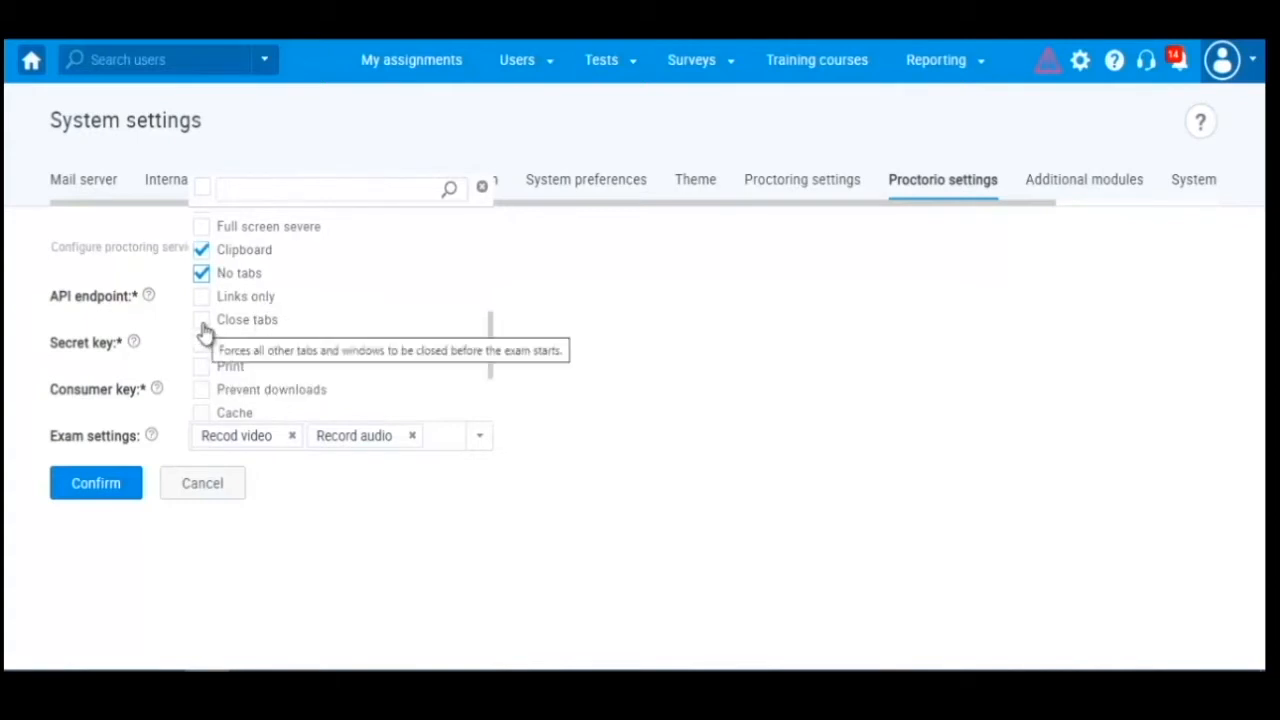
pyautogui.click(205, 330)
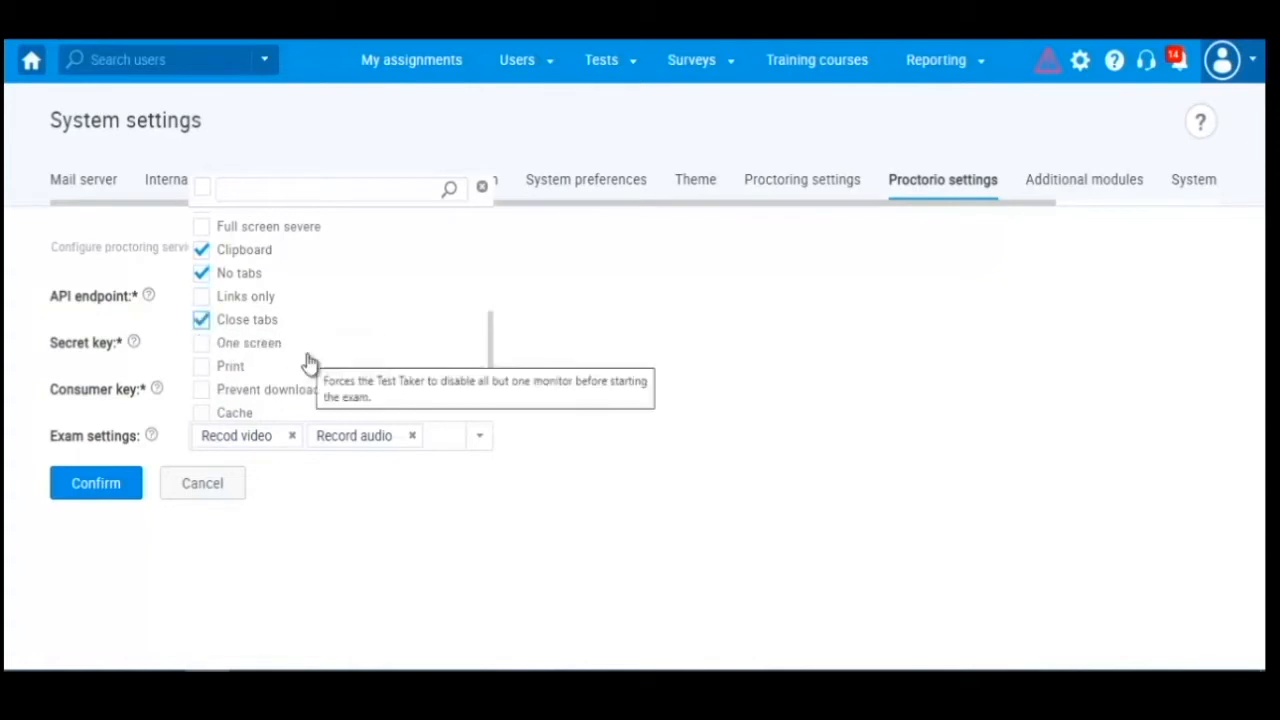
# Add the Print and Basic calculator options to the exam settings.
pyautogui.scroll(-1, 308, 362)
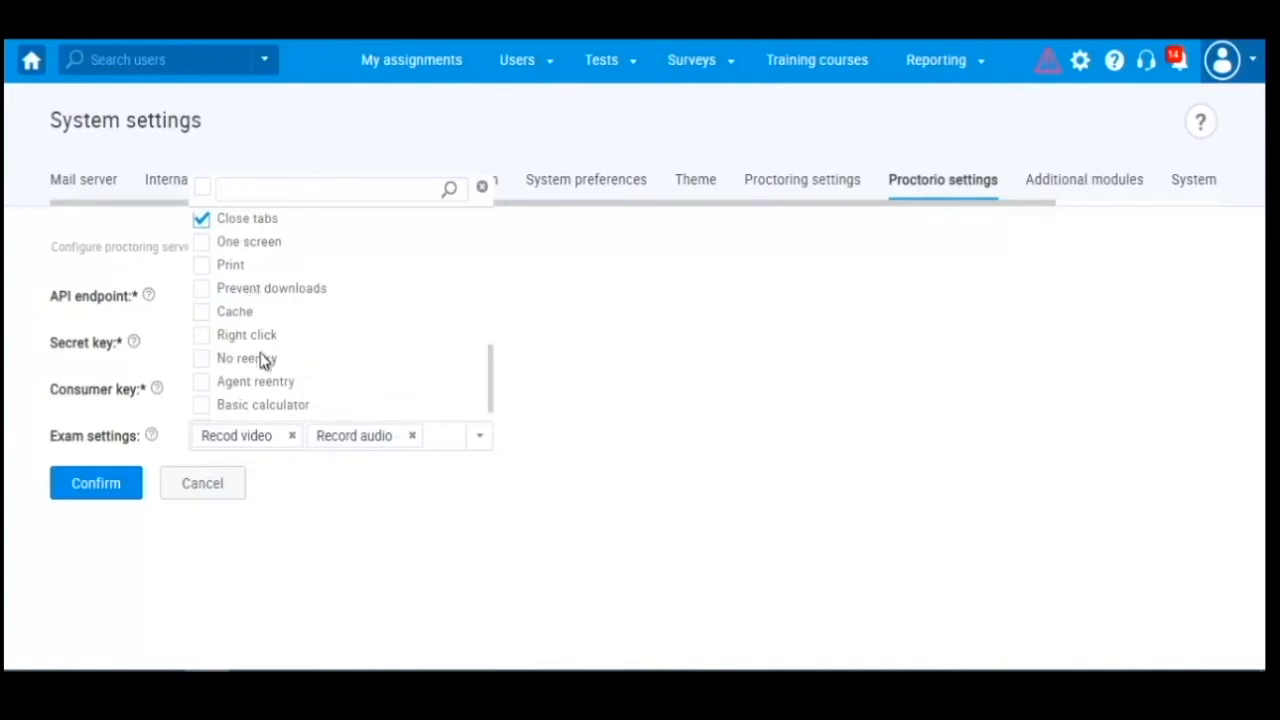
pyautogui.click(202, 268)
pyautogui.scroll(-1, 302, 384)
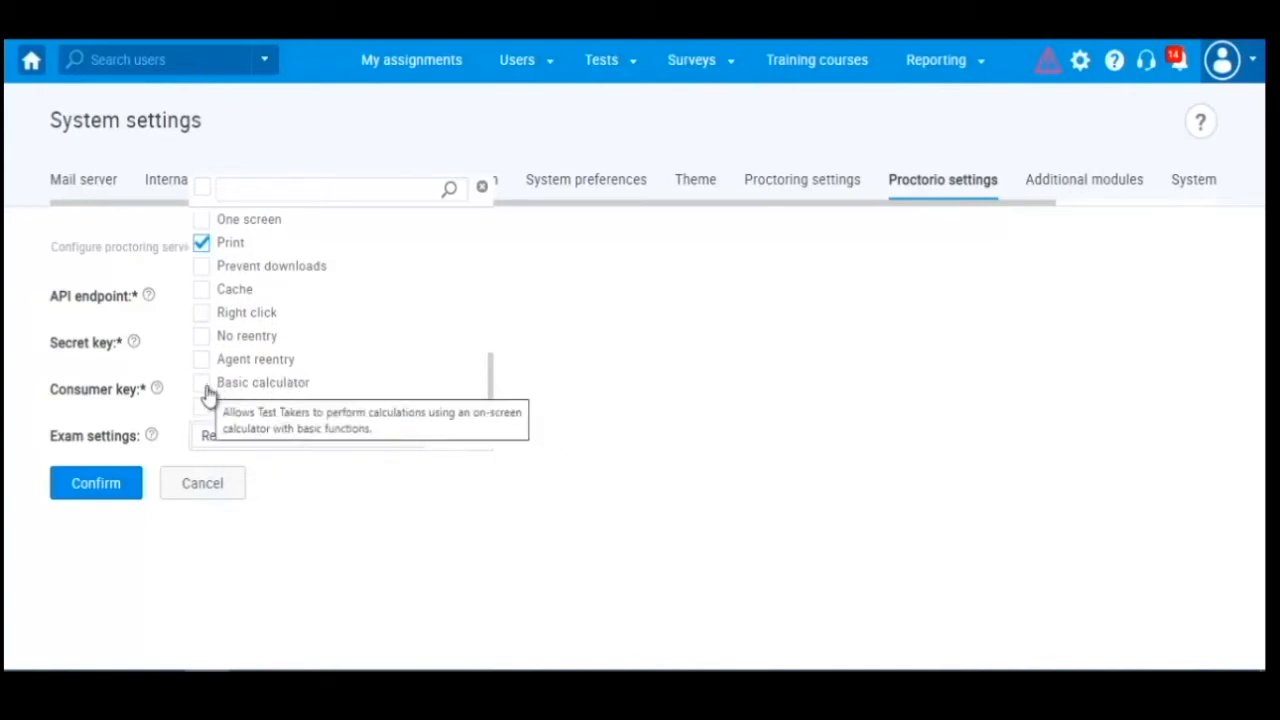
pyautogui.click(222, 390)
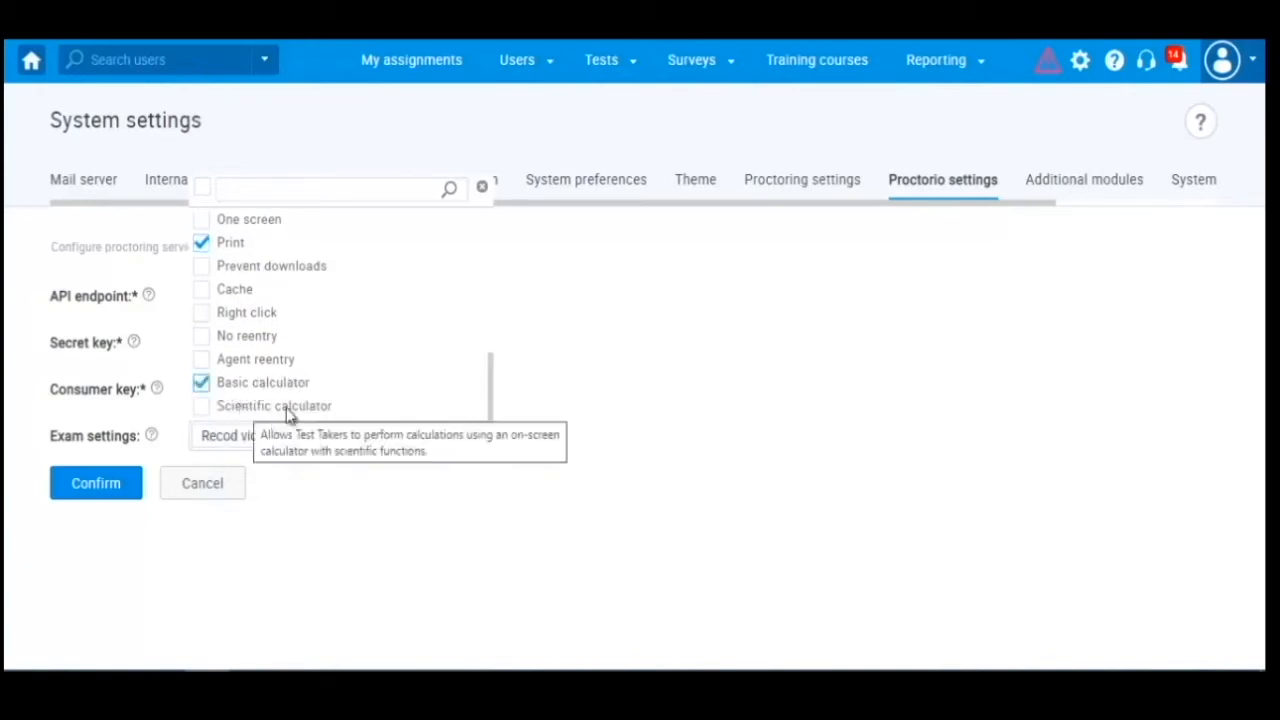
# Review the selected exam features and save the Proctorio settings.
pyautogui.scroll(5, 386, 350)
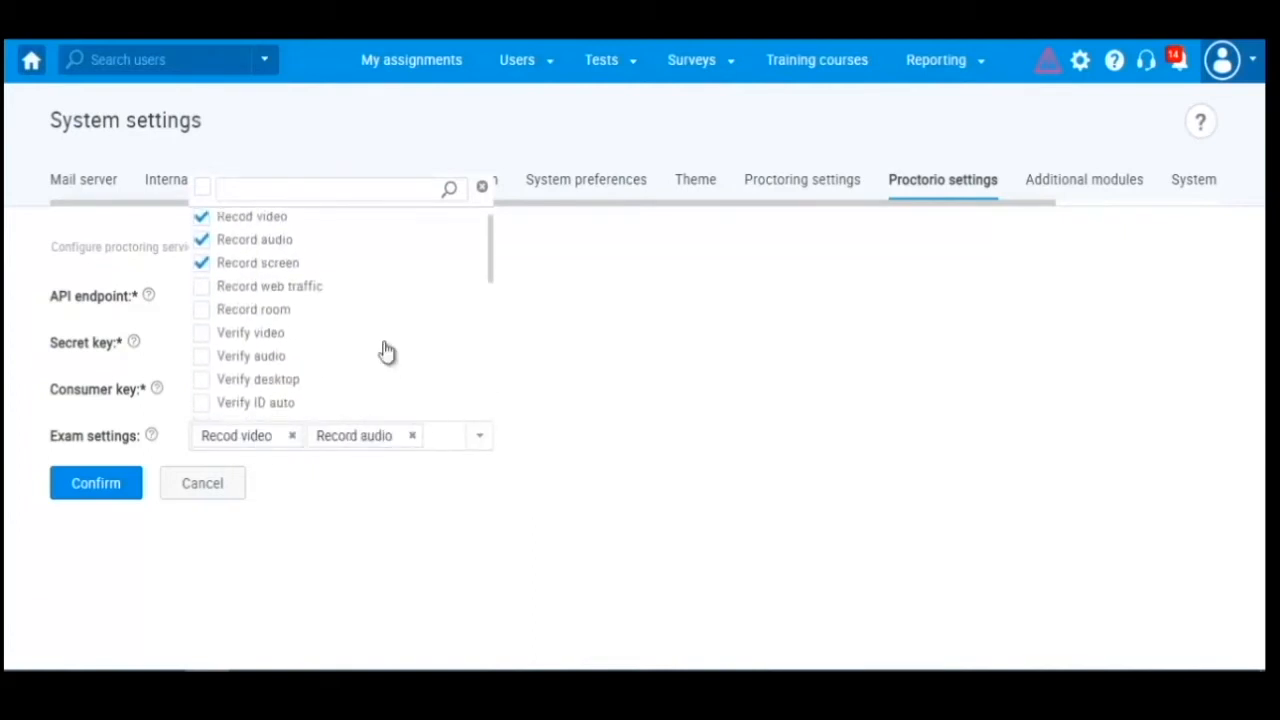
pyautogui.scroll(-5, 381, 346)
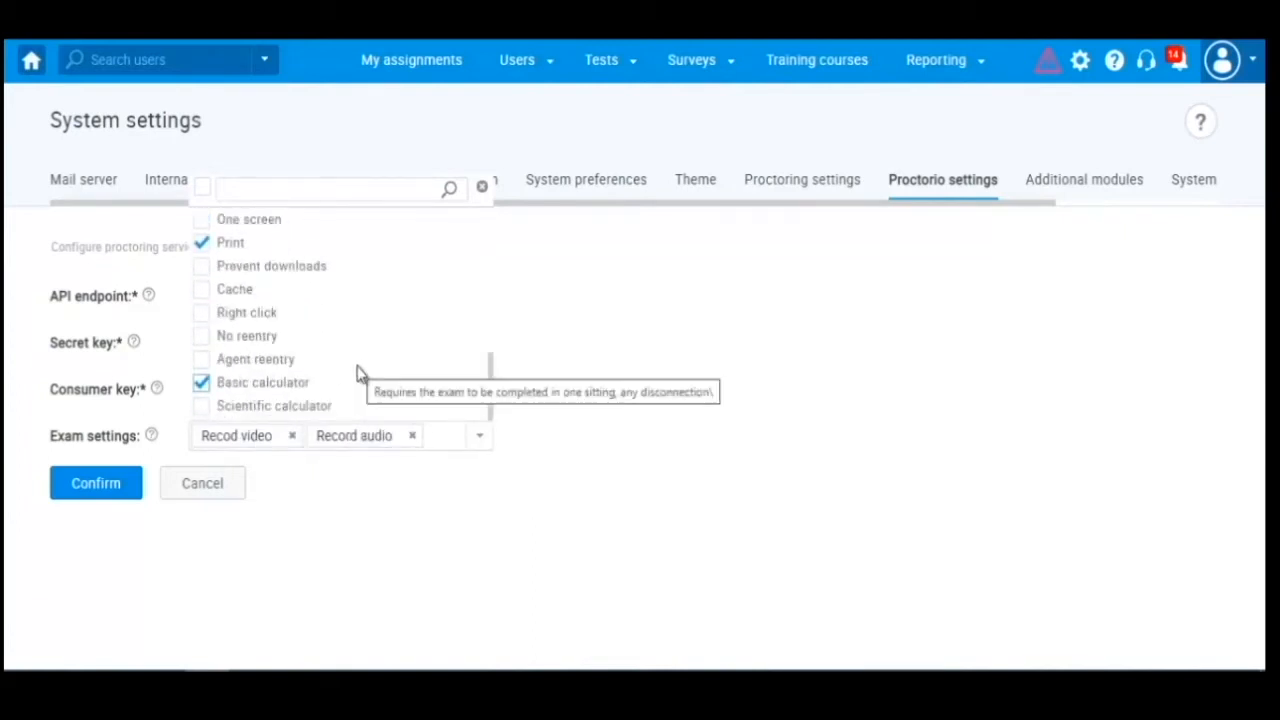
pyautogui.click(594, 392)
pyautogui.click(482, 438)
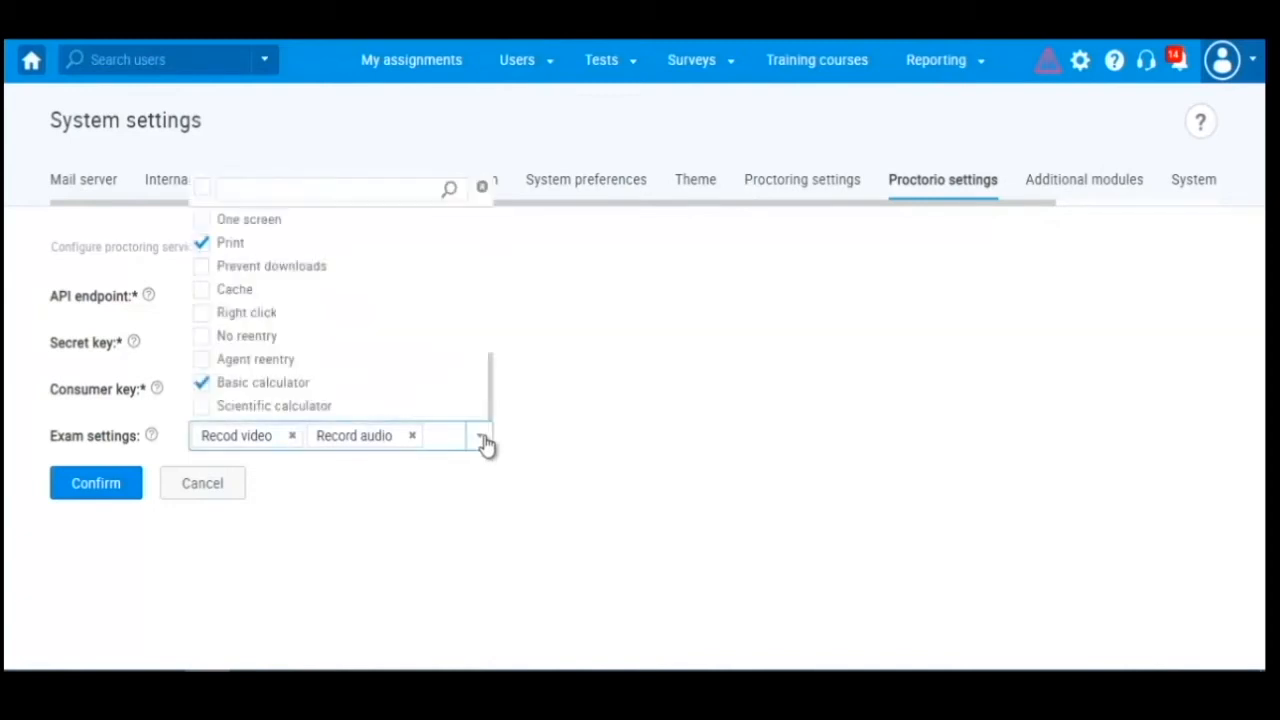
pyautogui.scroll(5, 432, 318)
pyautogui.scroll(-5, 386, 352)
pyautogui.scroll(3, 384, 350)
pyautogui.scroll(-3, 386, 352)
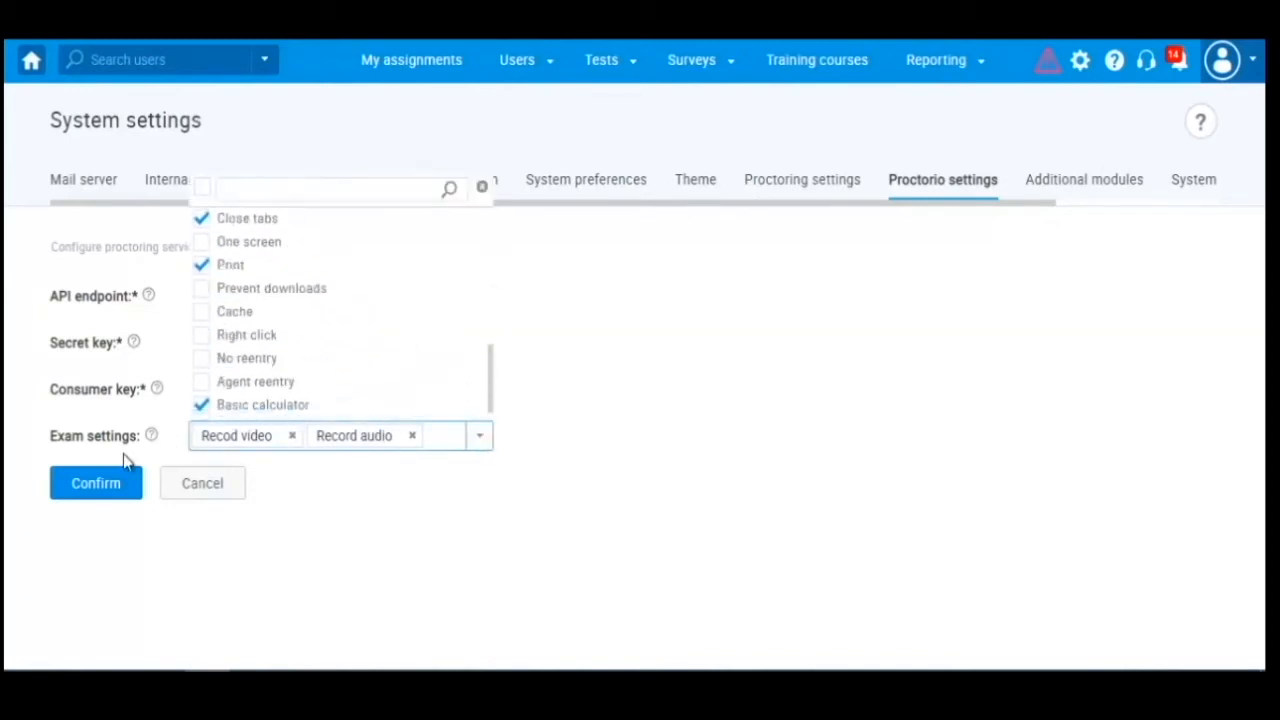
pyautogui.click(114, 486)
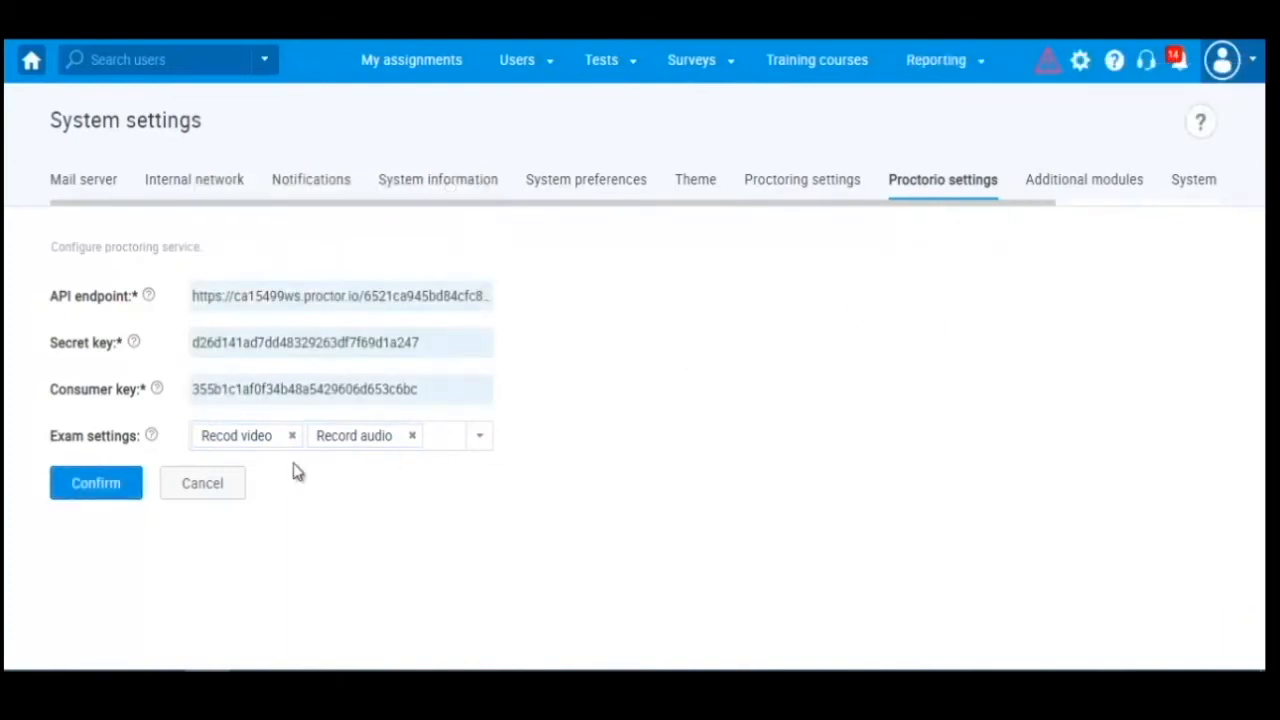
# Start creating a new test and name it "Proctorio test".
pyautogui.click(530, 75)
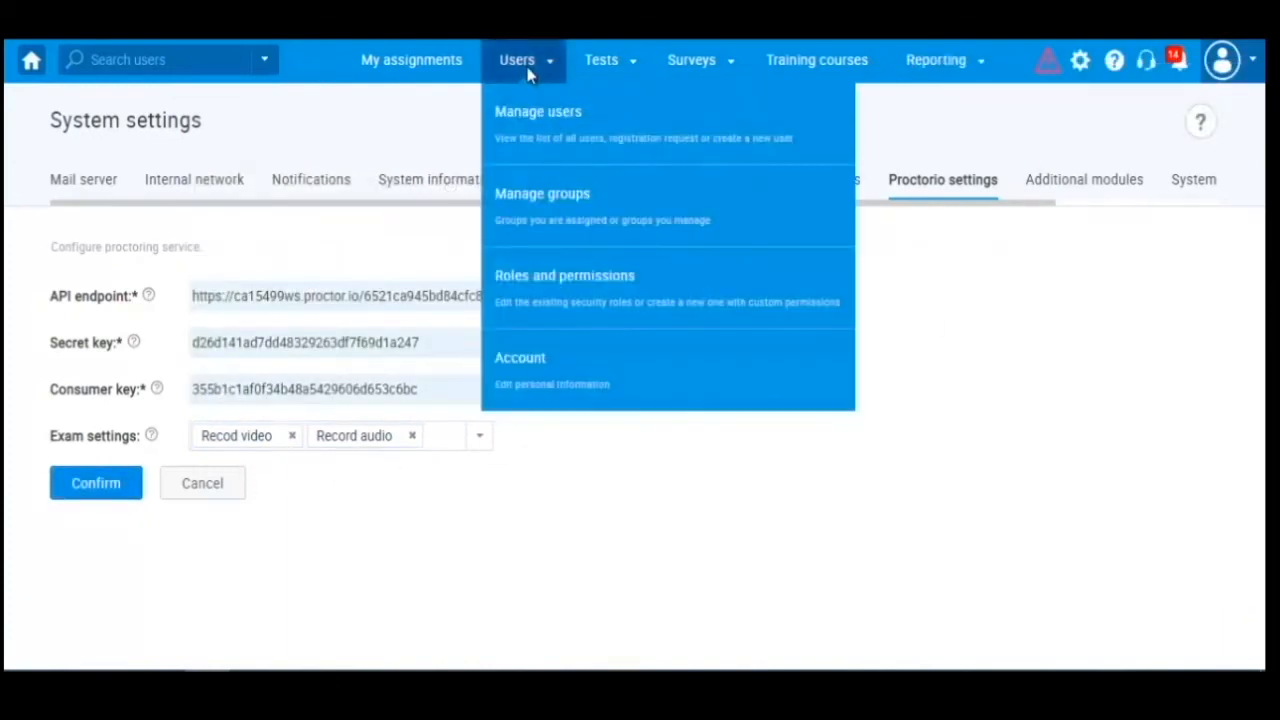
pyautogui.click(625, 62)
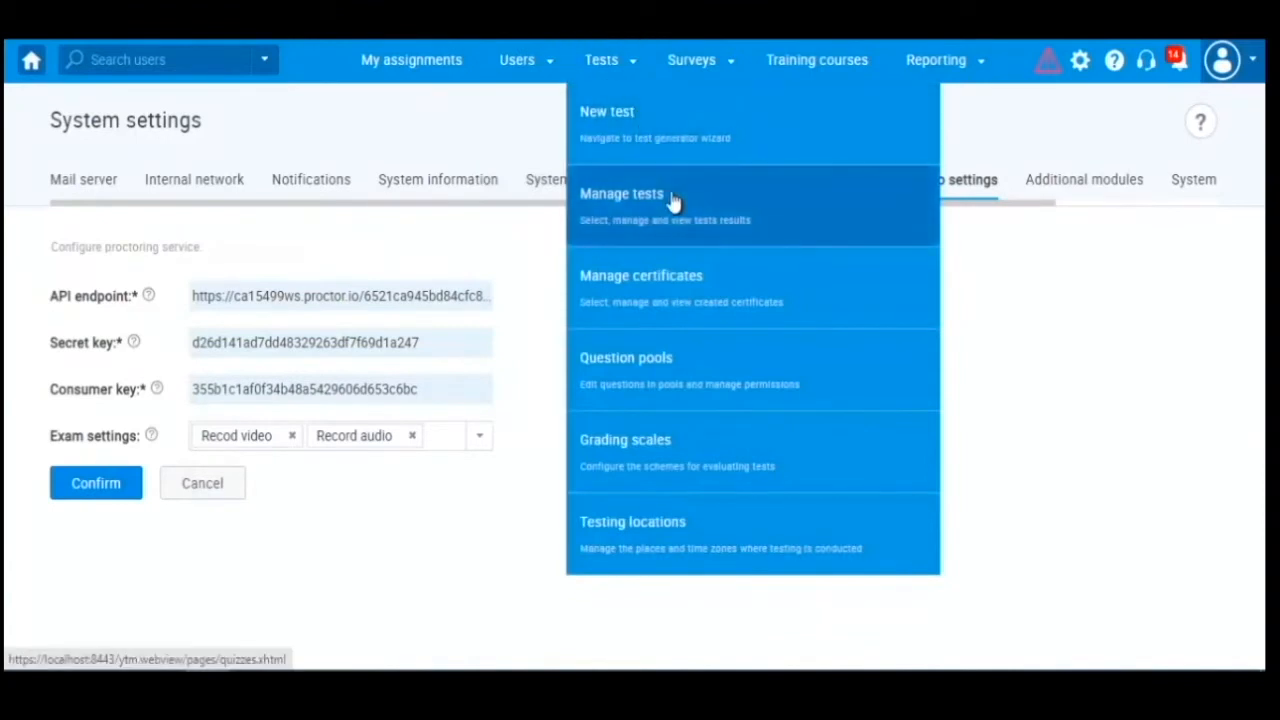
pyautogui.click(668, 145)
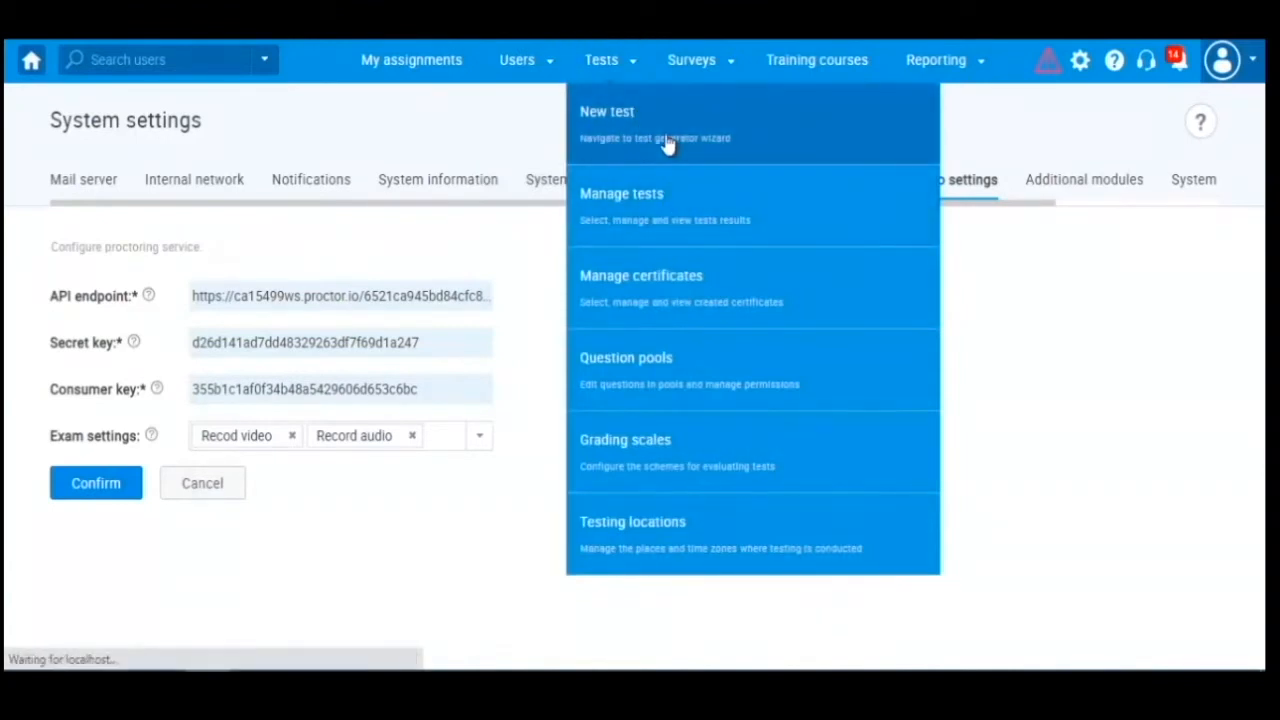
pyautogui.scroll(-3, 648, 418)
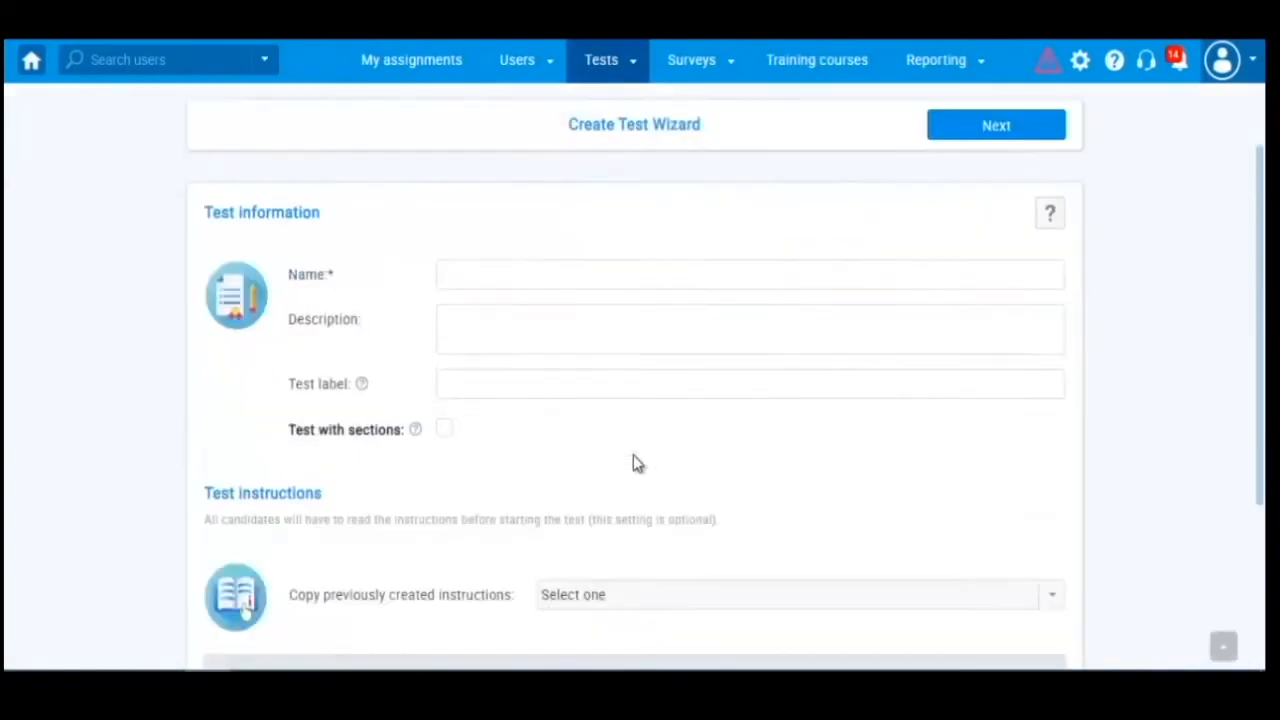
pyautogui.scroll(2, 646, 411)
pyautogui.click(512, 274)
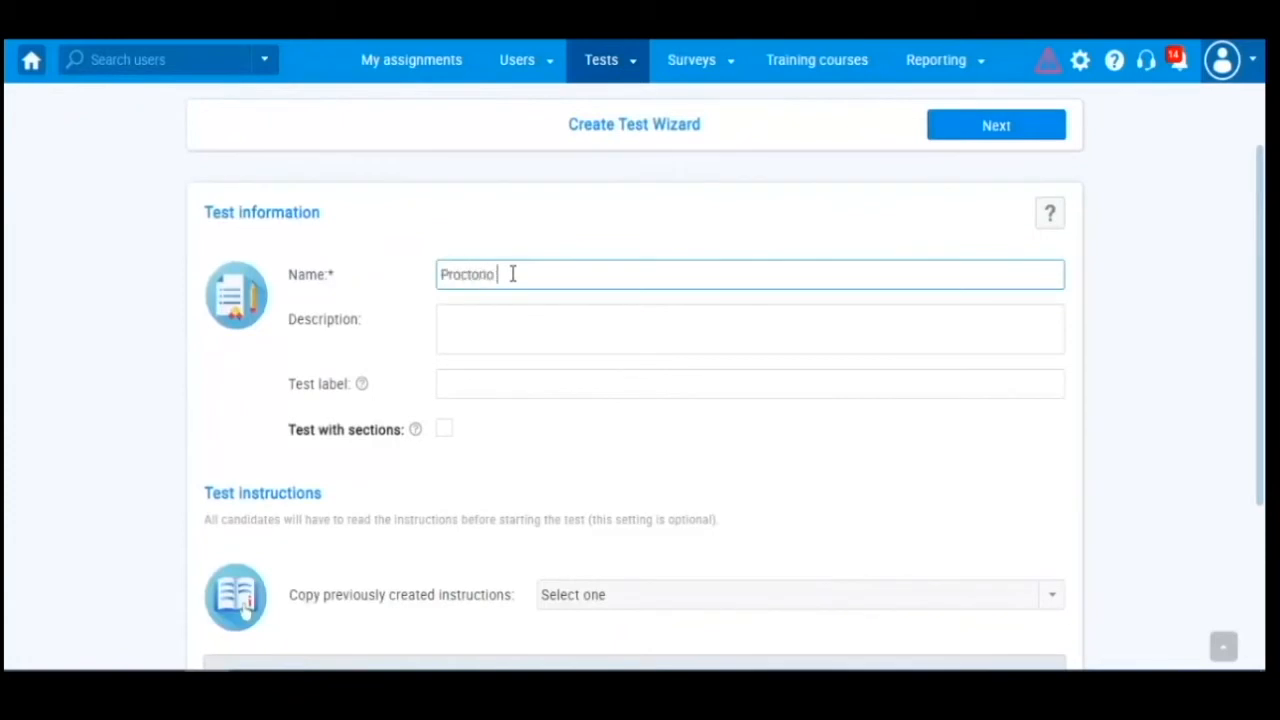
pyautogui.write('Proctorio test')
# Continue to the test settings and enable proctoring mode with Proctorio as the proctoring service.
pyautogui.scroll(-1, 523, 380)
pyautogui.scroll(2, 523, 380)
pyautogui.click(1015, 229)
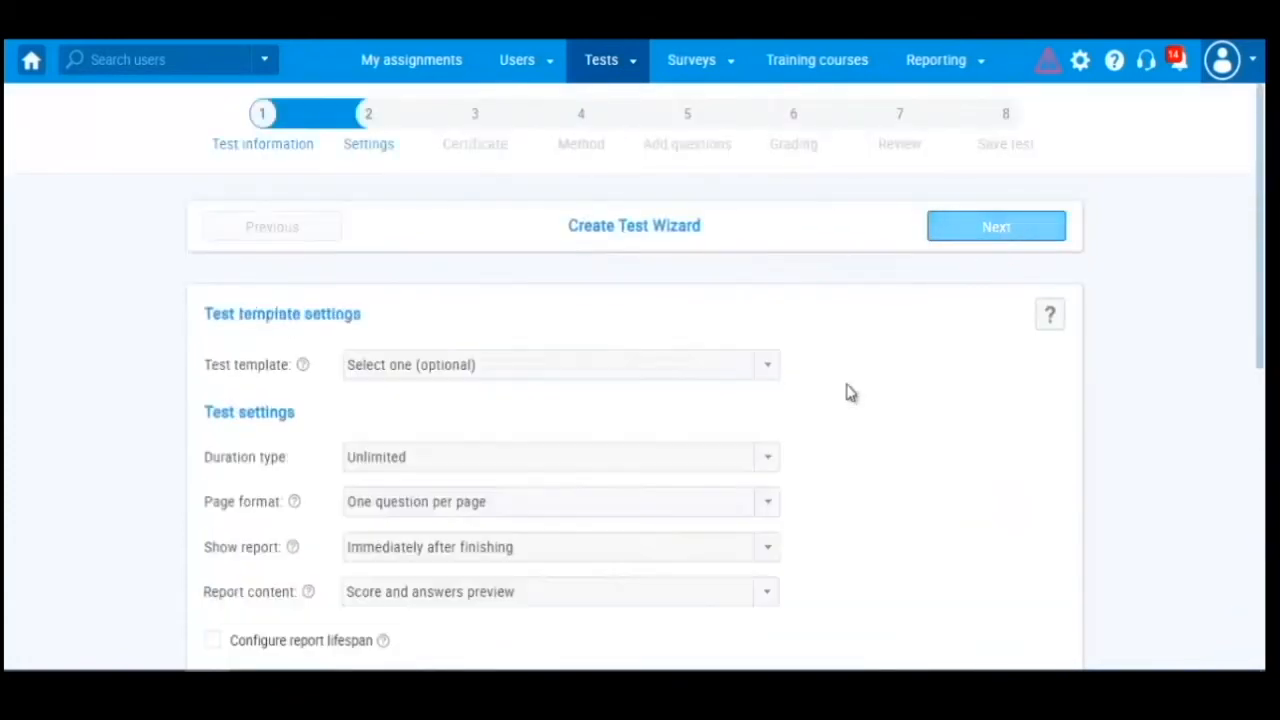
pyautogui.scroll(-4, 670, 421)
pyautogui.scroll(-1, 620, 415)
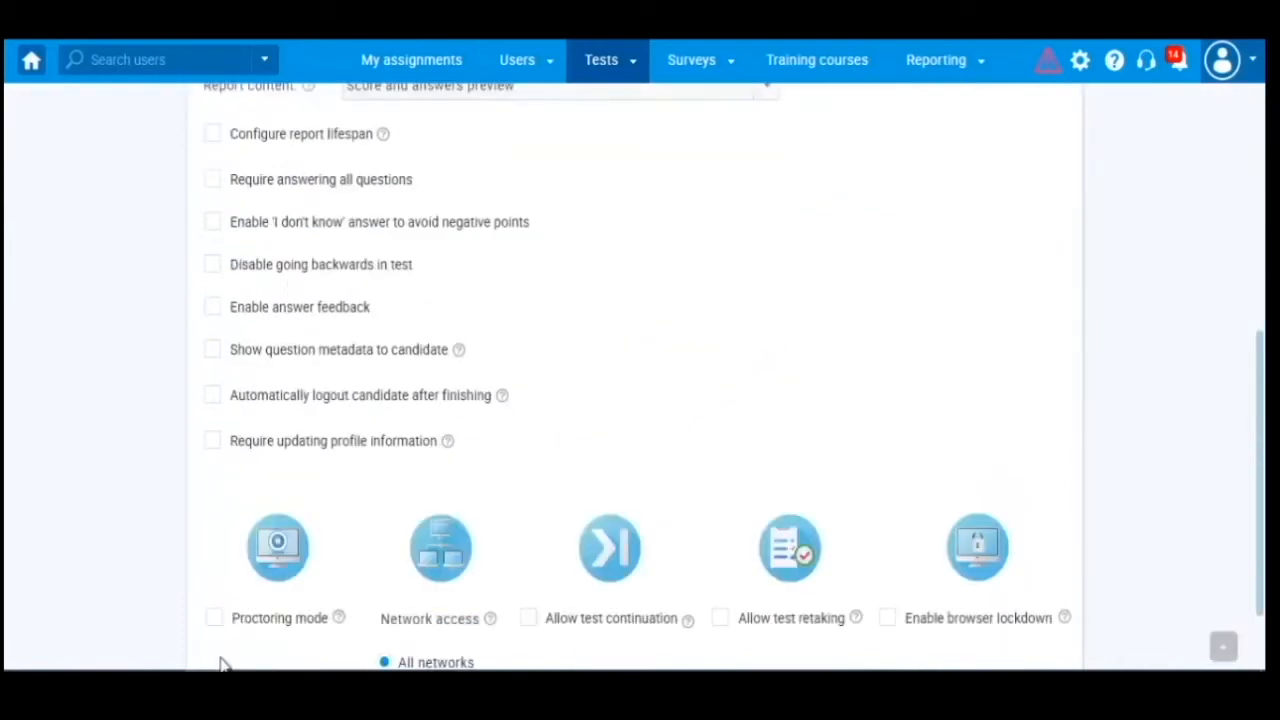
pyautogui.scroll(-1, 220, 634)
pyautogui.click(214, 511)
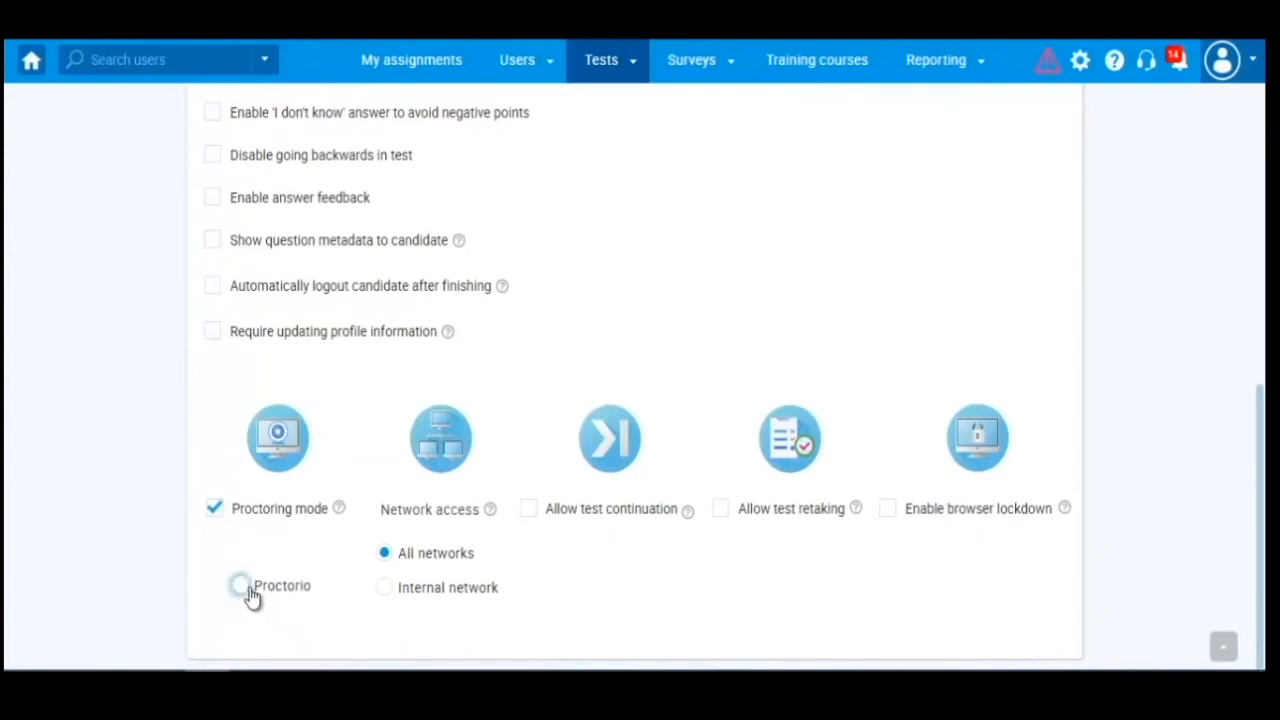
pyautogui.click(280, 593)
# Continue past the certificate stage without changes and choose the test generator as the creation method.
pyautogui.scroll(10, 720, 482)
pyautogui.click(993, 229)
pyautogui.click(990, 229)
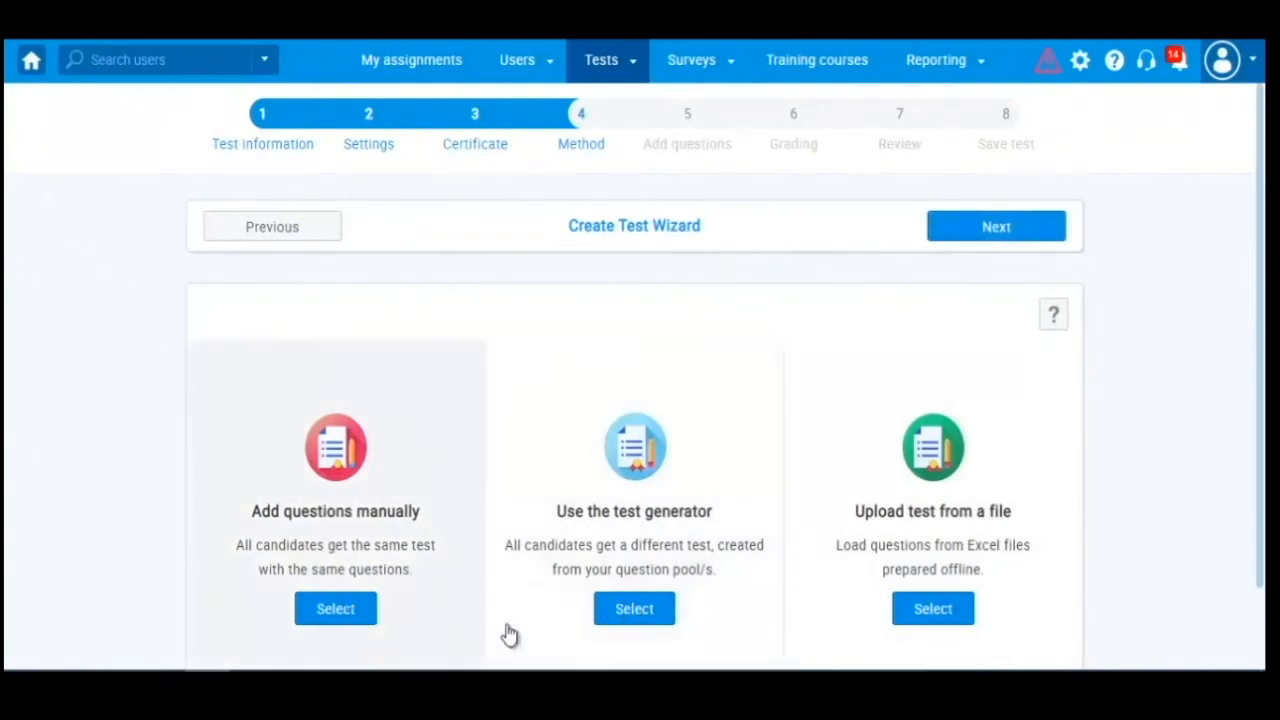
pyautogui.click(648, 612)
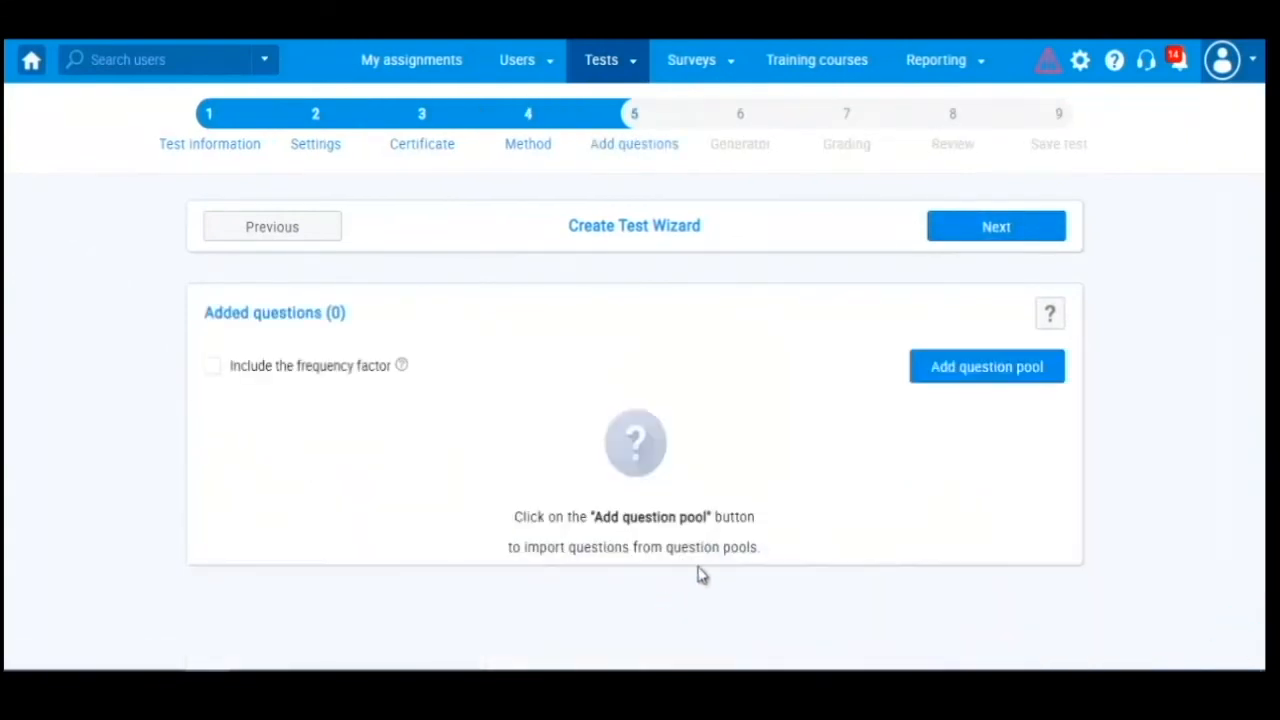
# Add a question pool to the test with 30 easy questions and continue to the generator settings.
pyautogui.click(1012, 372)
pyautogui.click(858, 472)
pyautogui.click(470, 600)
pyautogui.click(560, 355)
pyautogui.write('30')
pyautogui.click(573, 505)
pyautogui.click(988, 228)
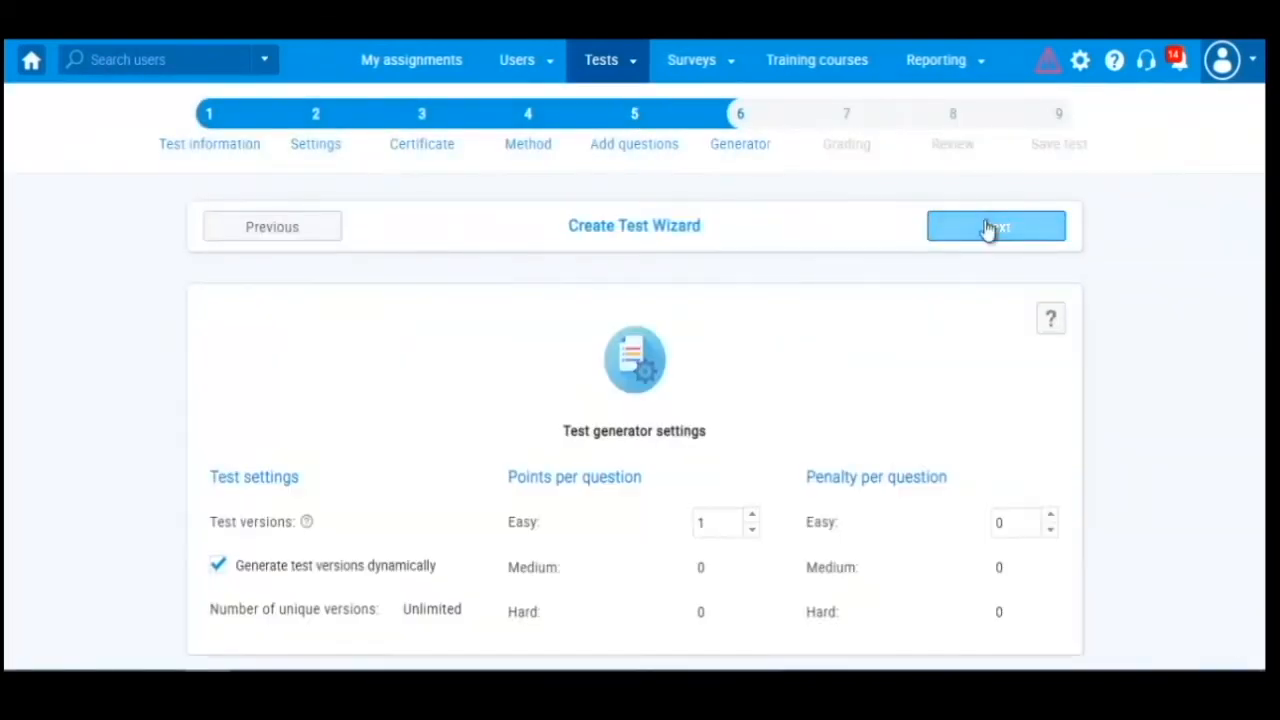
# Accept the default generator and grading settings, then finish creating the test.
pyautogui.click(998, 230)
pyautogui.click(1000, 230)
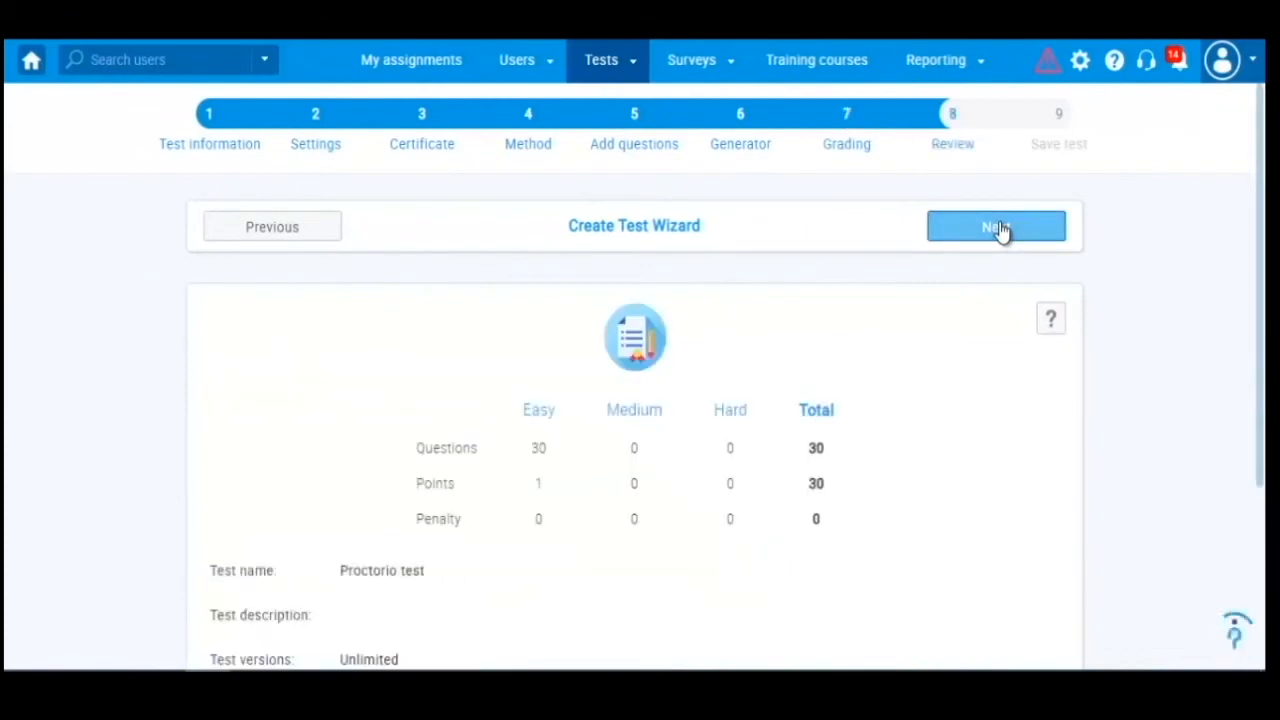
pyautogui.click(1000, 230)
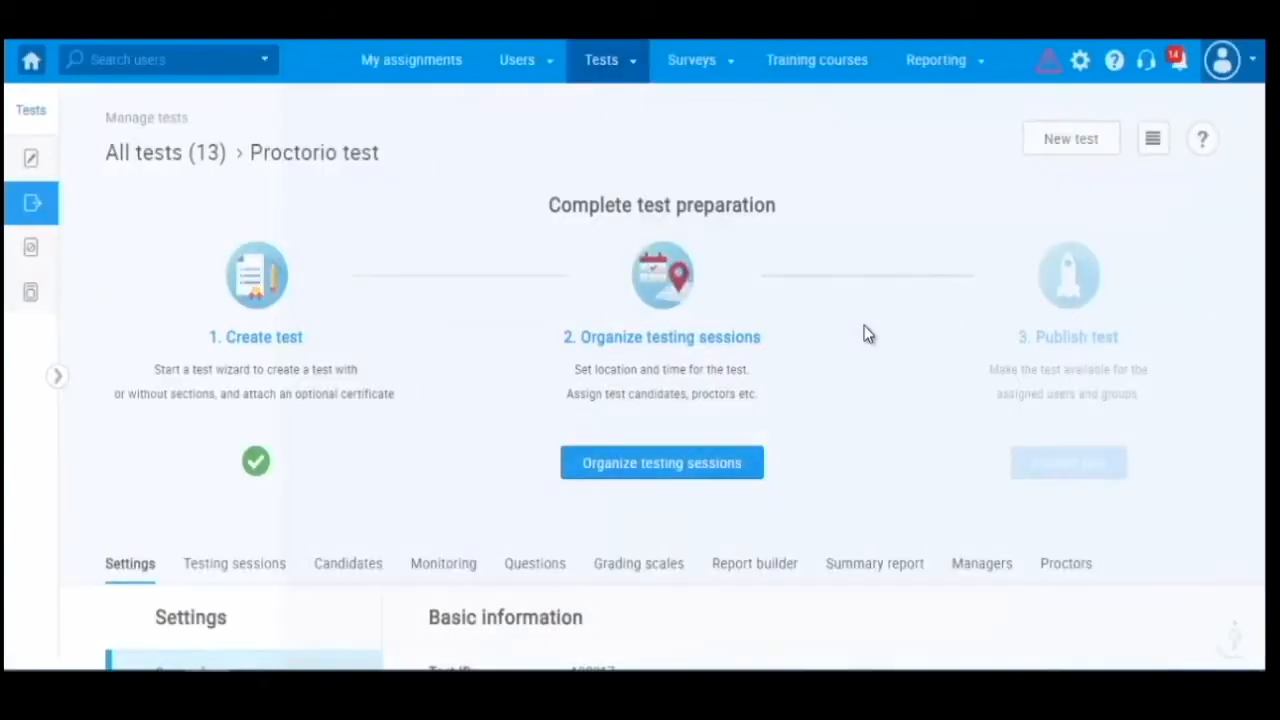
# Start a new testing session named "Proctorio testing session", leaving the location unselected and the time zone at GMT.
pyautogui.scroll(-3, 846, 340)
pyautogui.scroll(2, 754, 377)
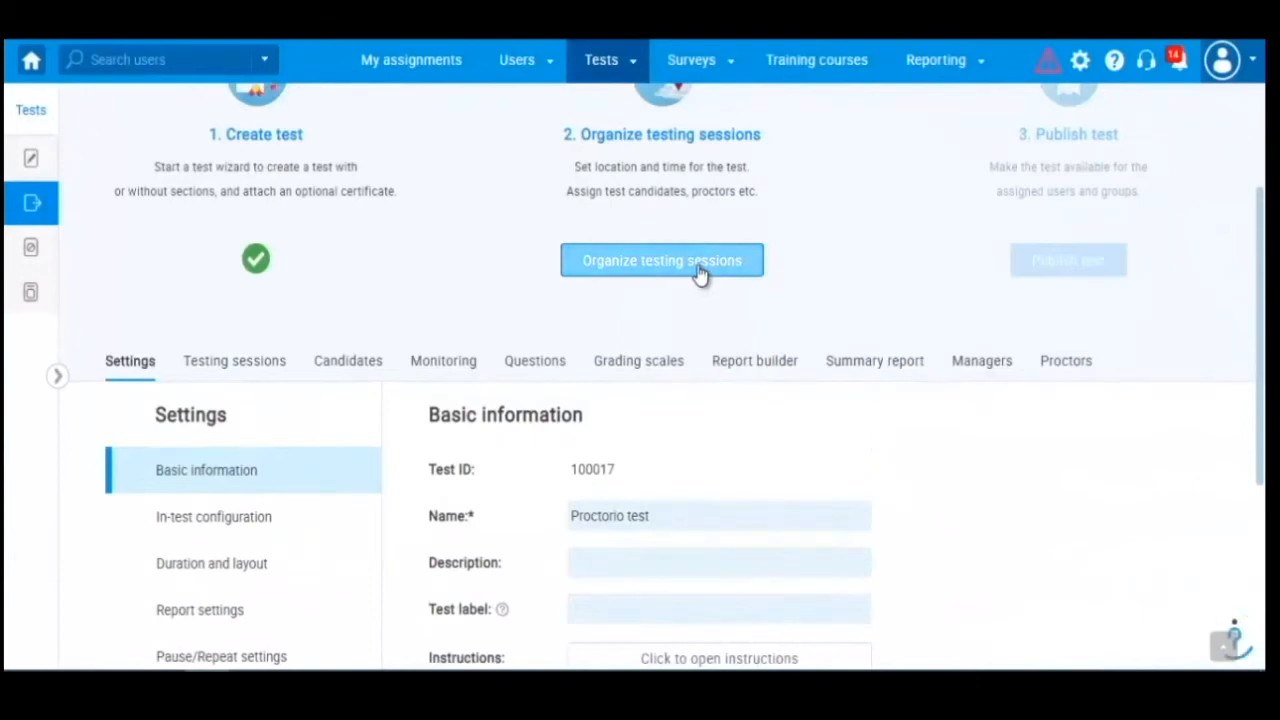
pyautogui.click(700, 276)
pyautogui.click(205, 386)
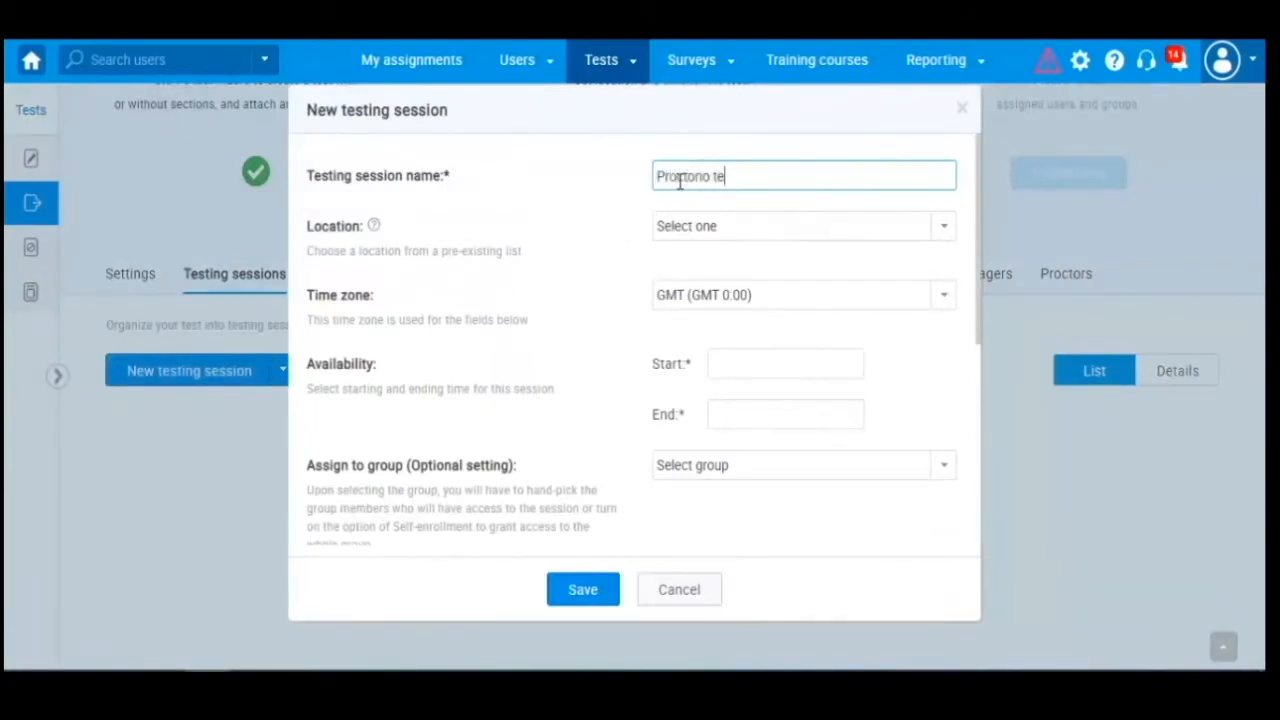
pyautogui.write('n')
pyautogui.click(830, 228)
pyautogui.click(900, 260)
pyautogui.click(948, 300)
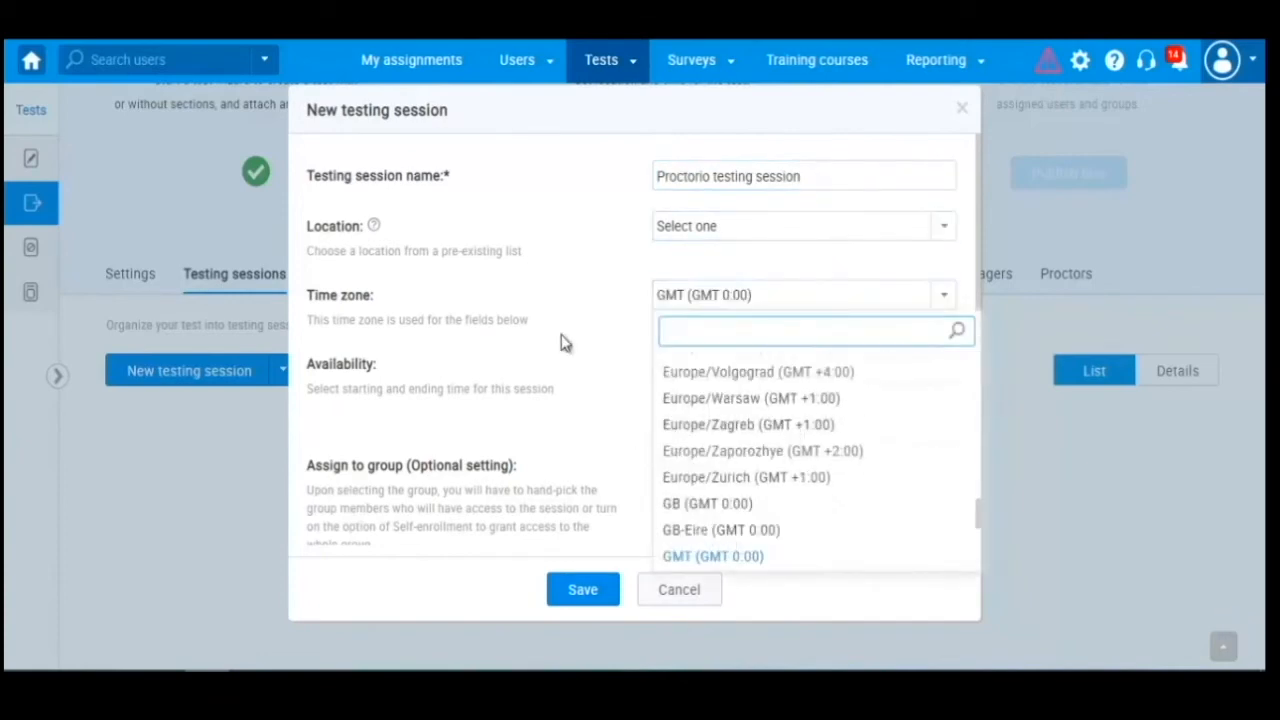
# Set the session's availability from Jun-01-2020 00:00 to Jul-31-2020 17:38 and save the session.
pyautogui.click(780, 366)
pyautogui.click(764, 484)
pyautogui.click(760, 366)
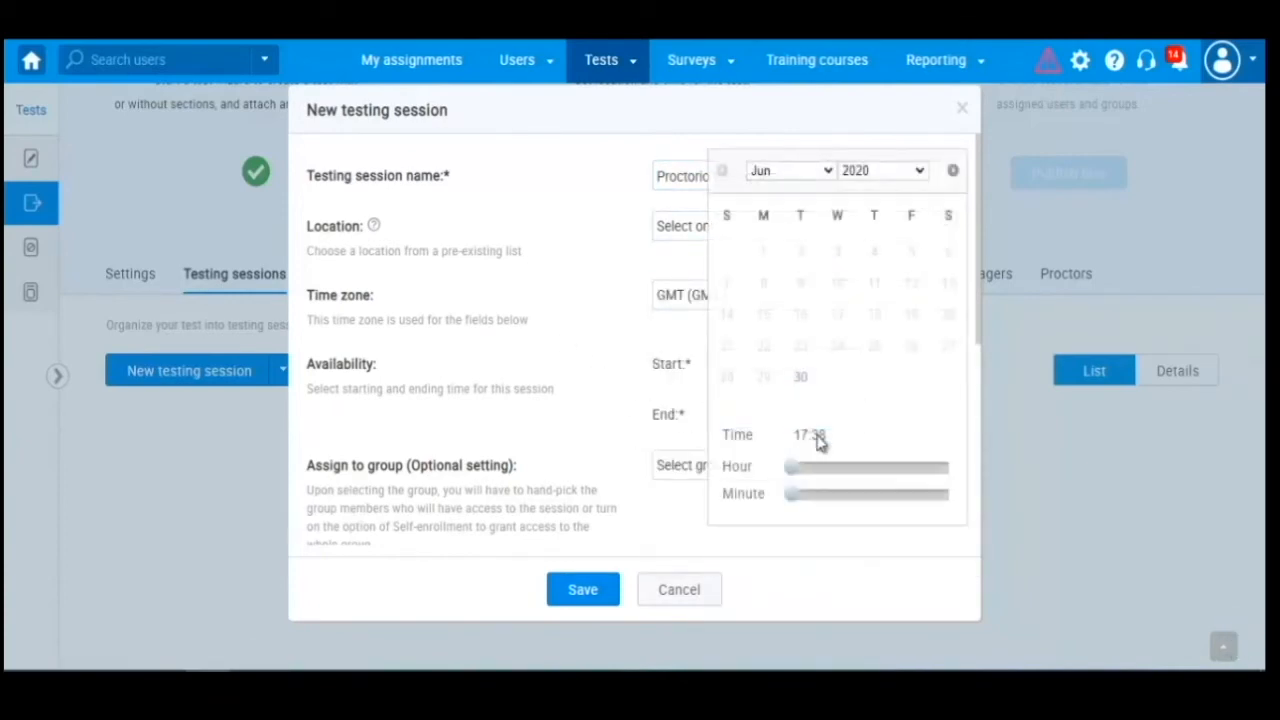
pyautogui.click(953, 171)
pyautogui.click(911, 377)
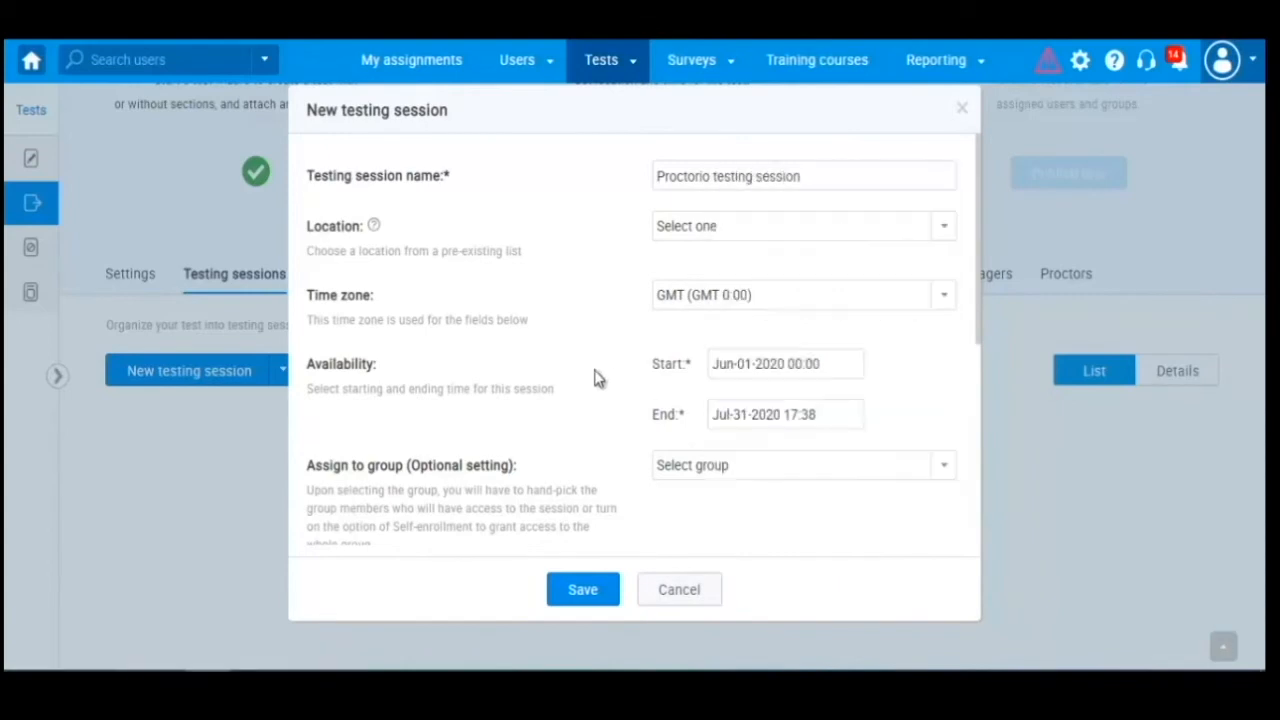
pyautogui.scroll(-5, 600, 370)
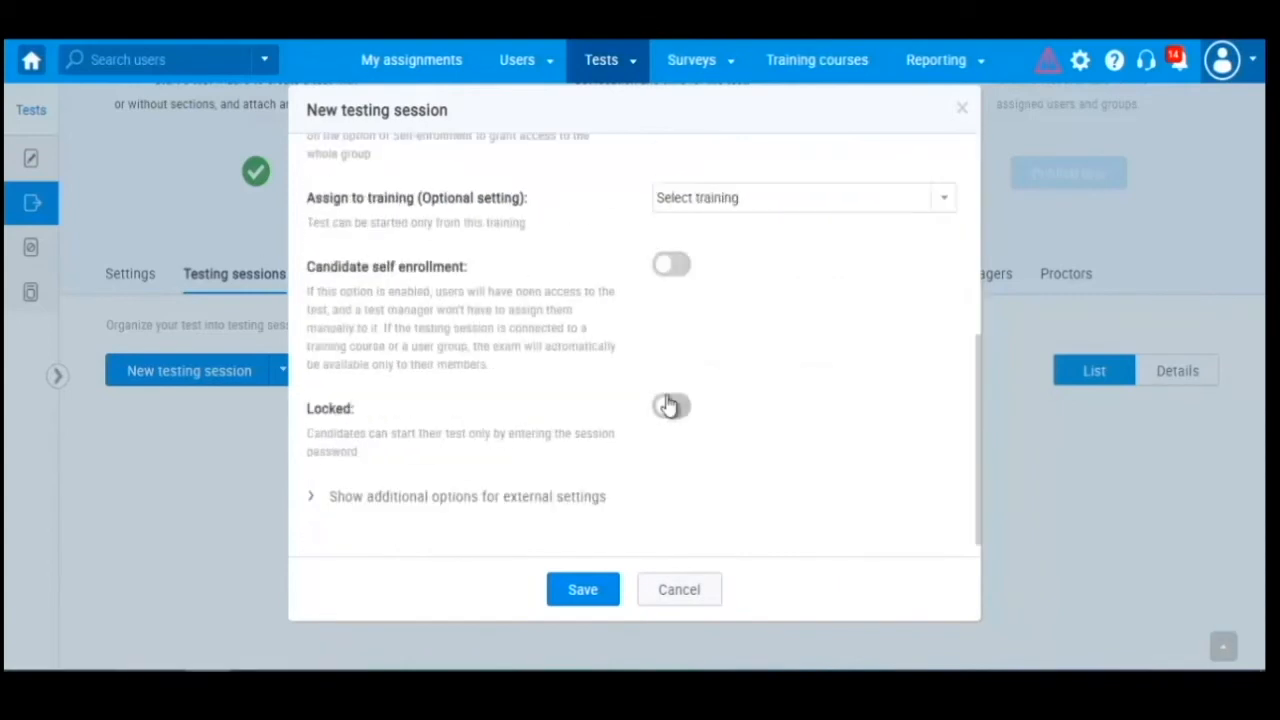
pyautogui.click(617, 603)
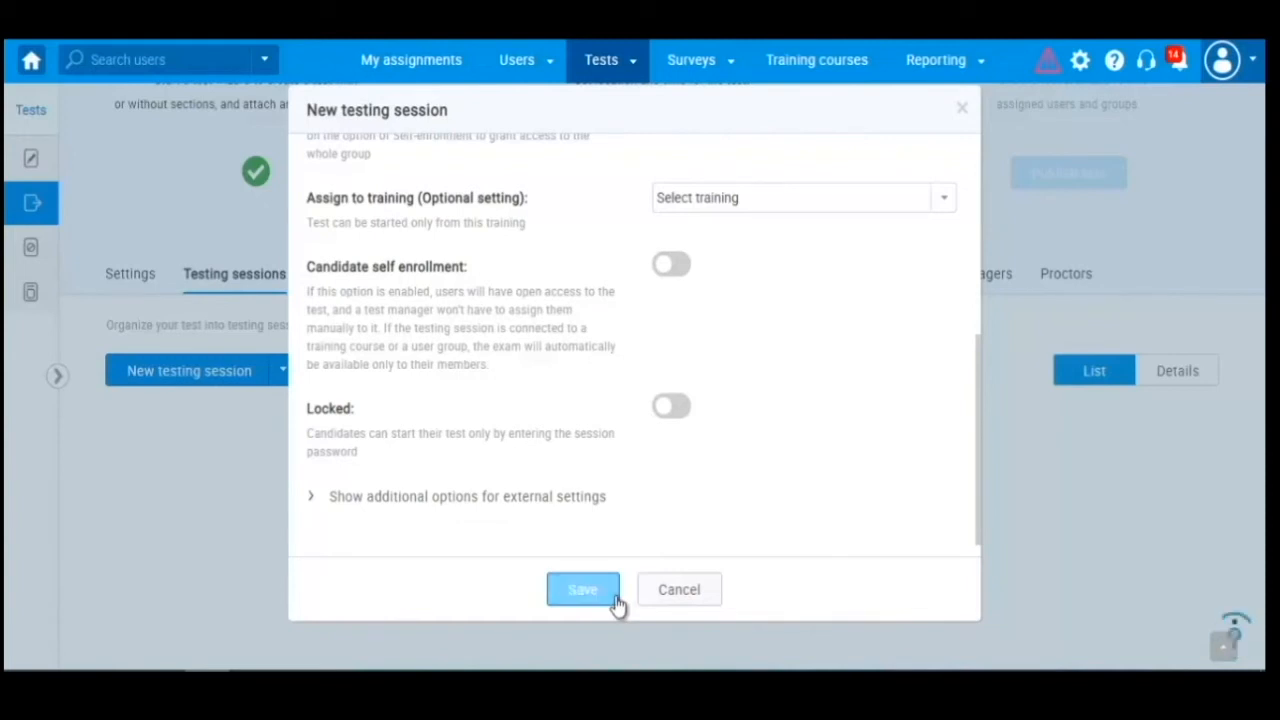
# Assign the user with the Student role as a candidate for the Proctorio testing session and publish the test.
pyautogui.scroll(-3, 803, 500)
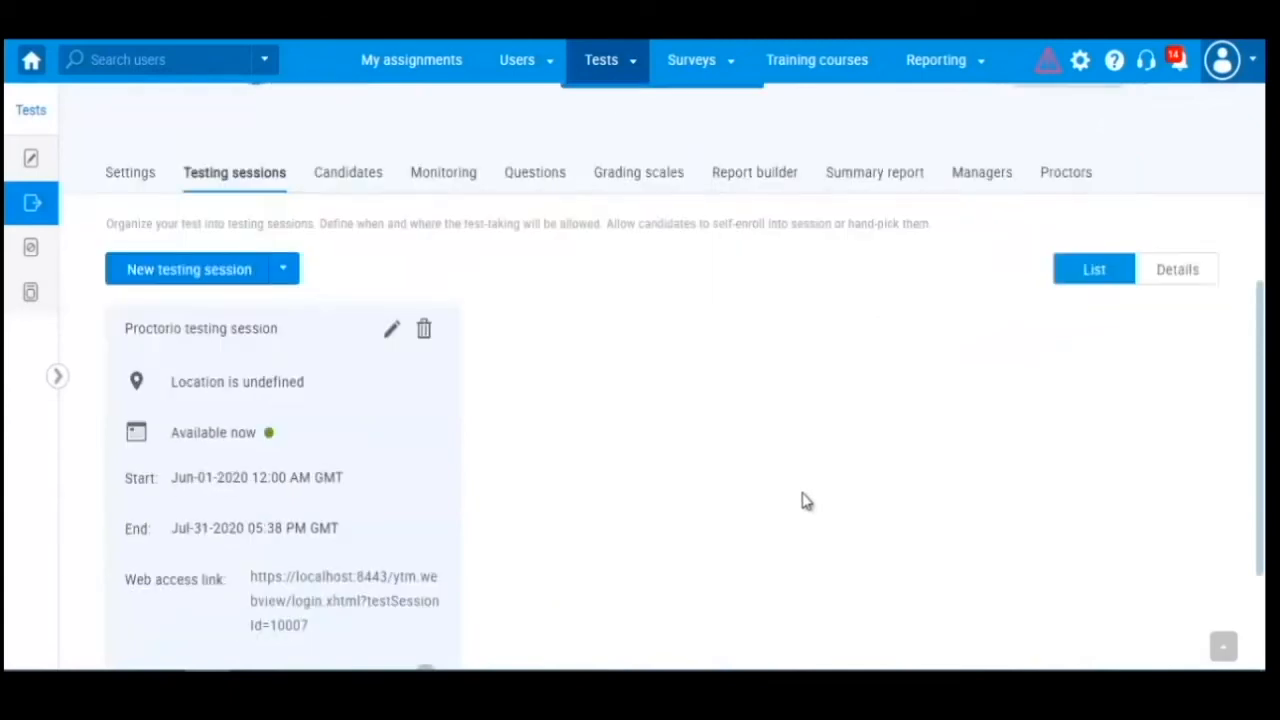
pyautogui.scroll(2, 805, 500)
pyautogui.scroll(-3, 805, 500)
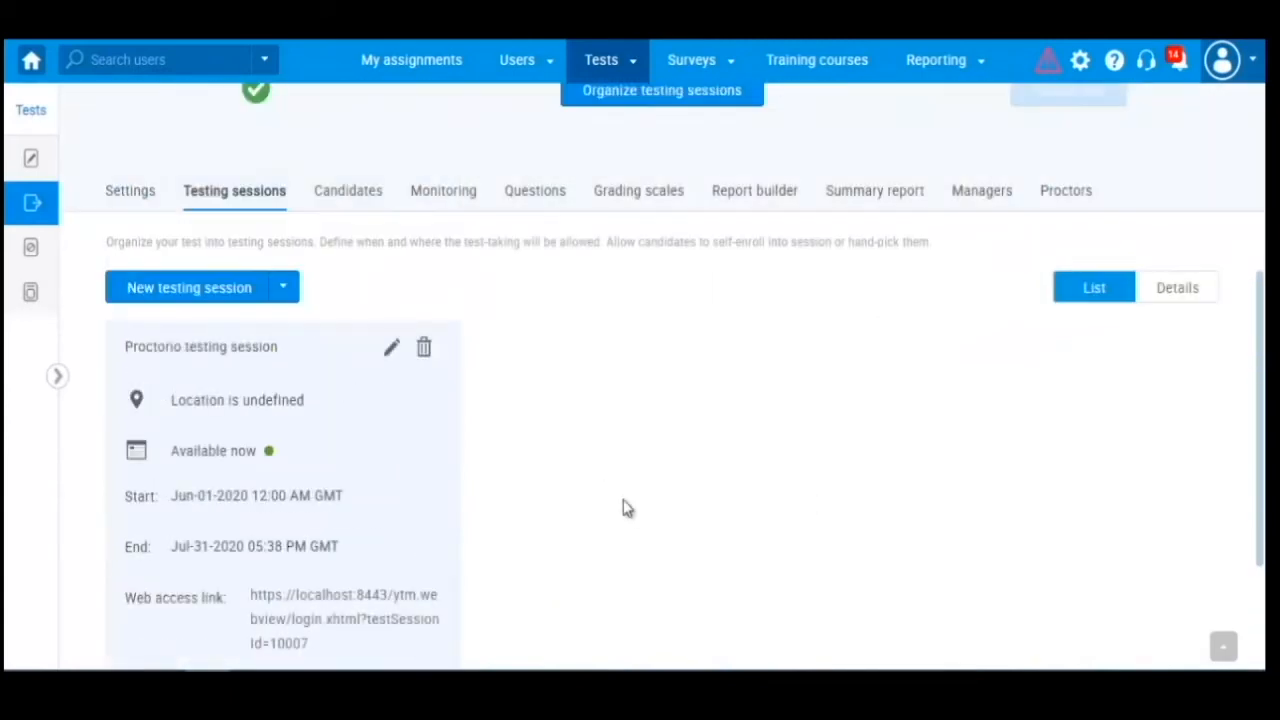
pyautogui.scroll(-3, 588, 518)
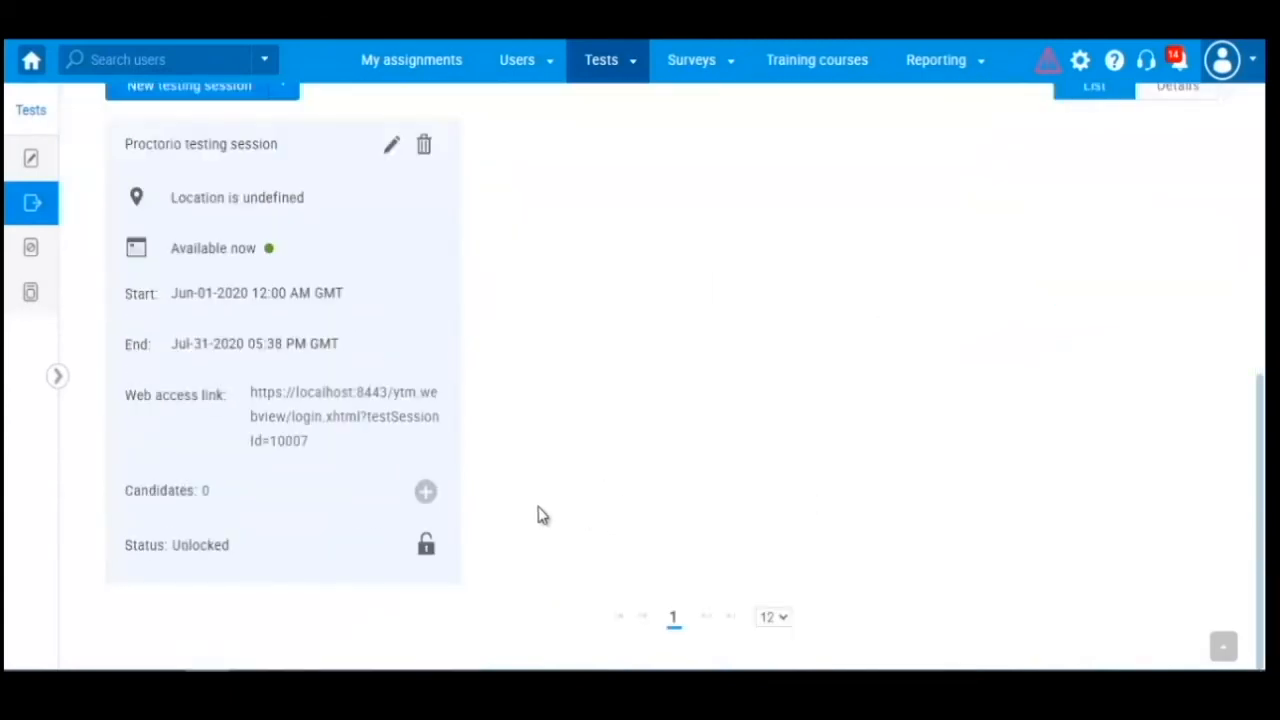
pyautogui.click(426, 492)
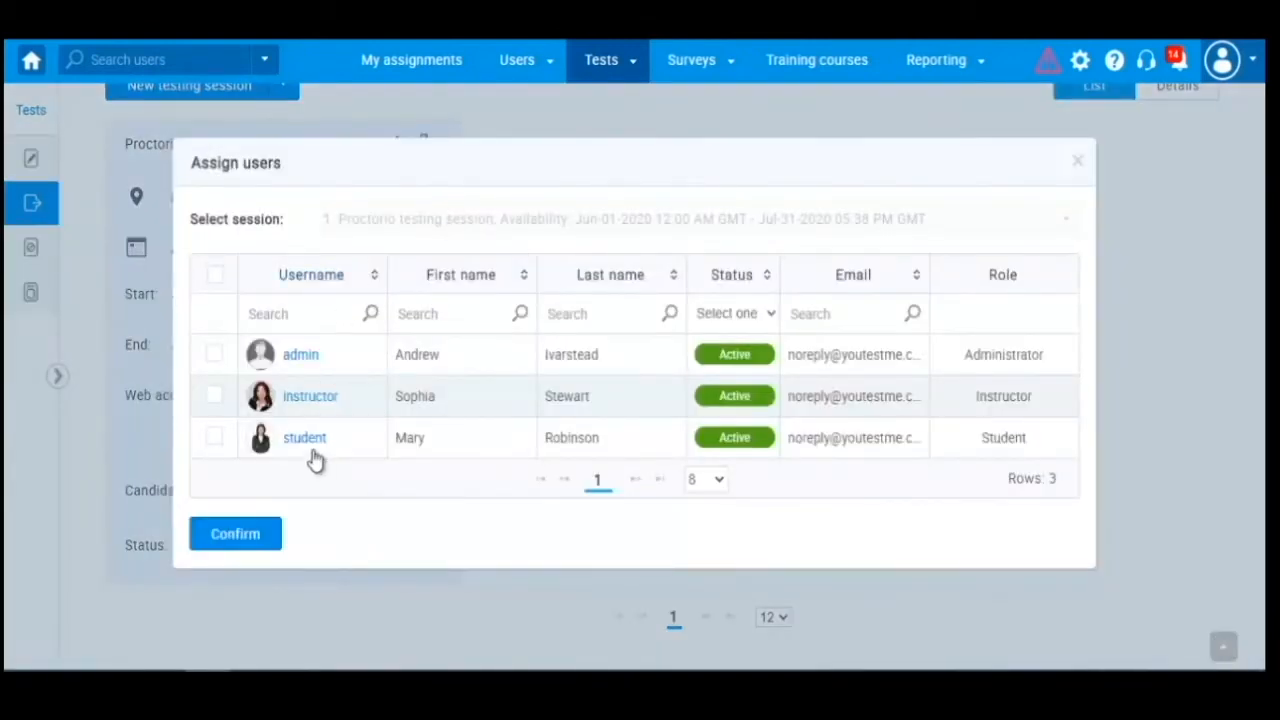
pyautogui.click(215, 439)
pyautogui.click(248, 547)
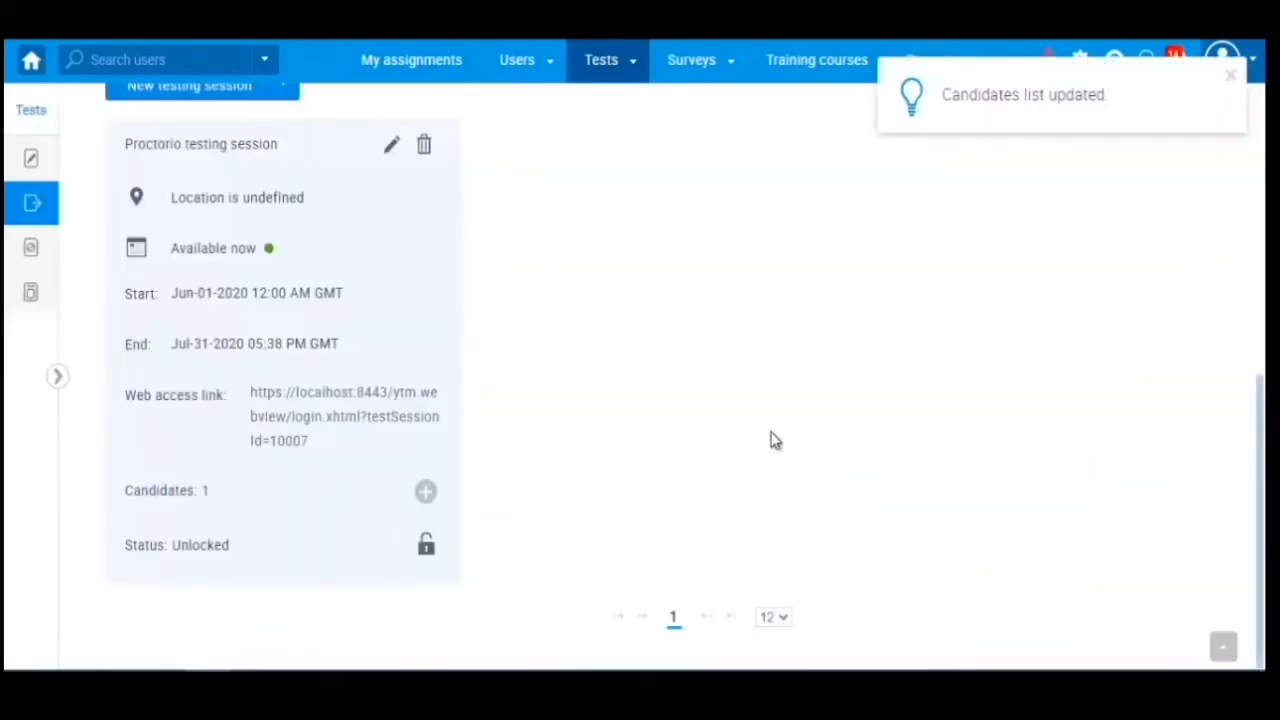
pyautogui.scroll(4, 830, 434)
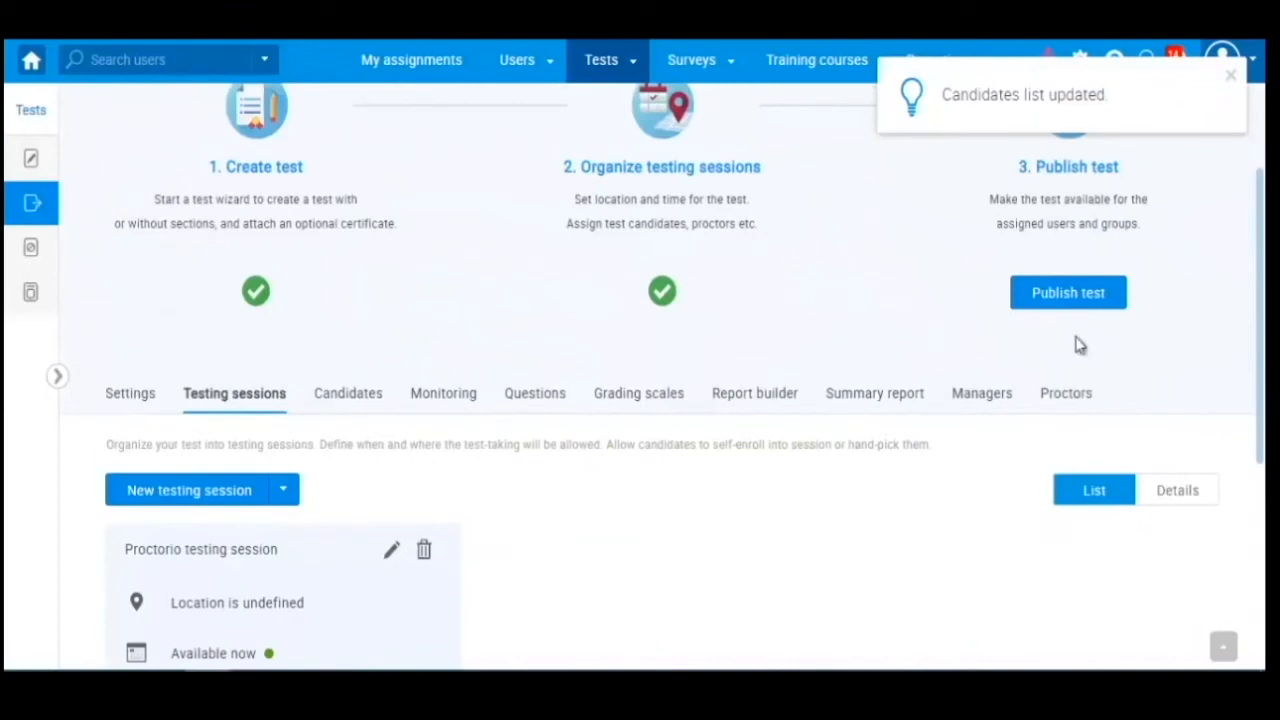
pyautogui.click(1087, 298)
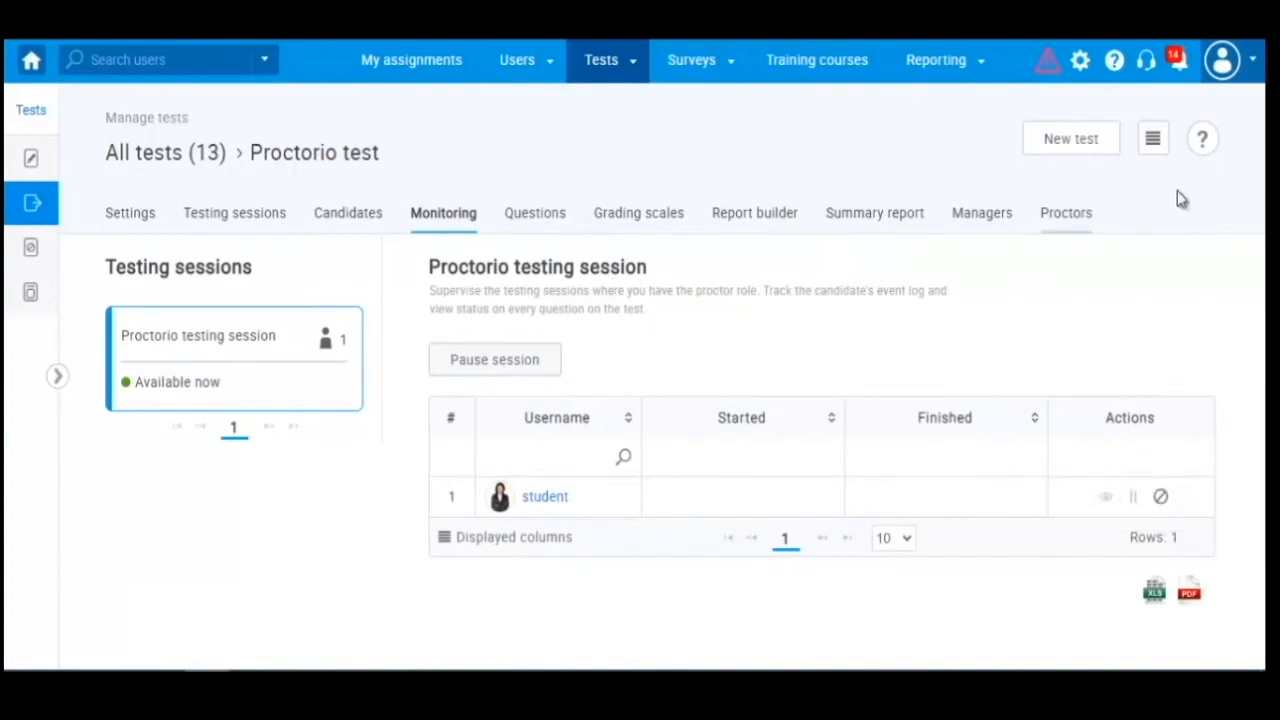
# Sign out of the administrator account and sign in as the student, entering the username and account password.
pyautogui.click(1253, 64)
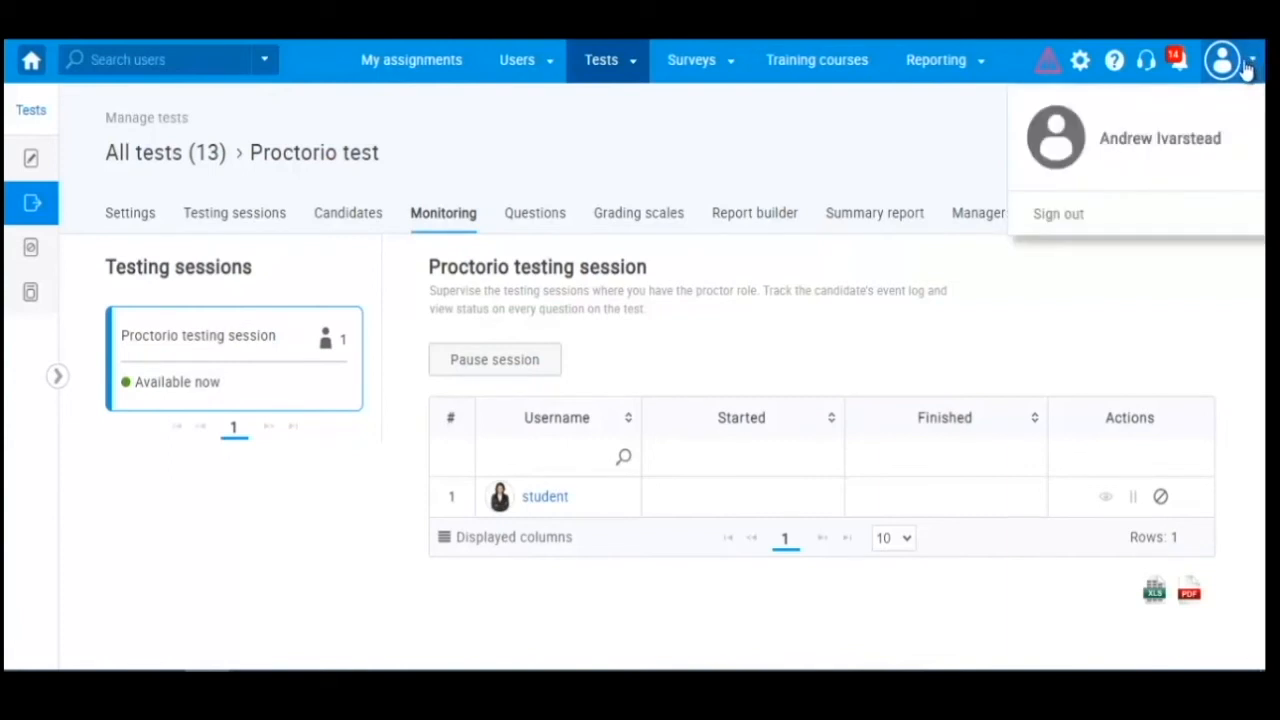
pyautogui.click(1060, 214)
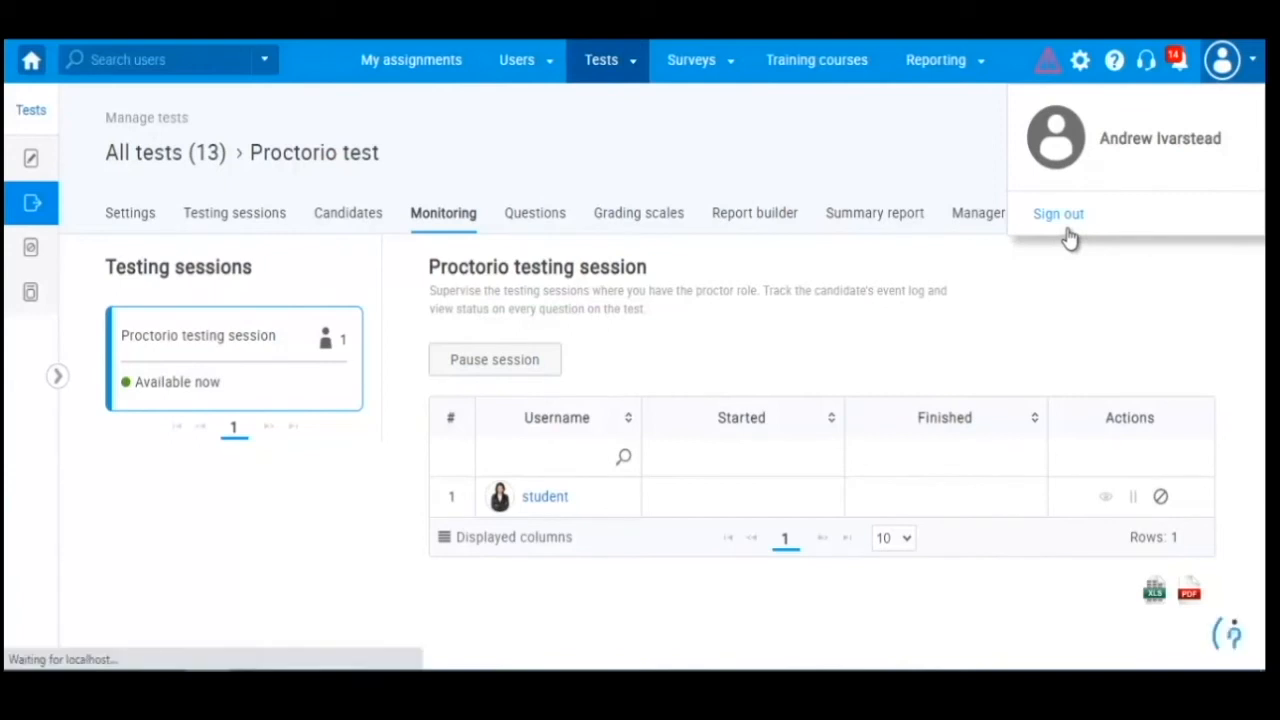
pyautogui.write('student12')
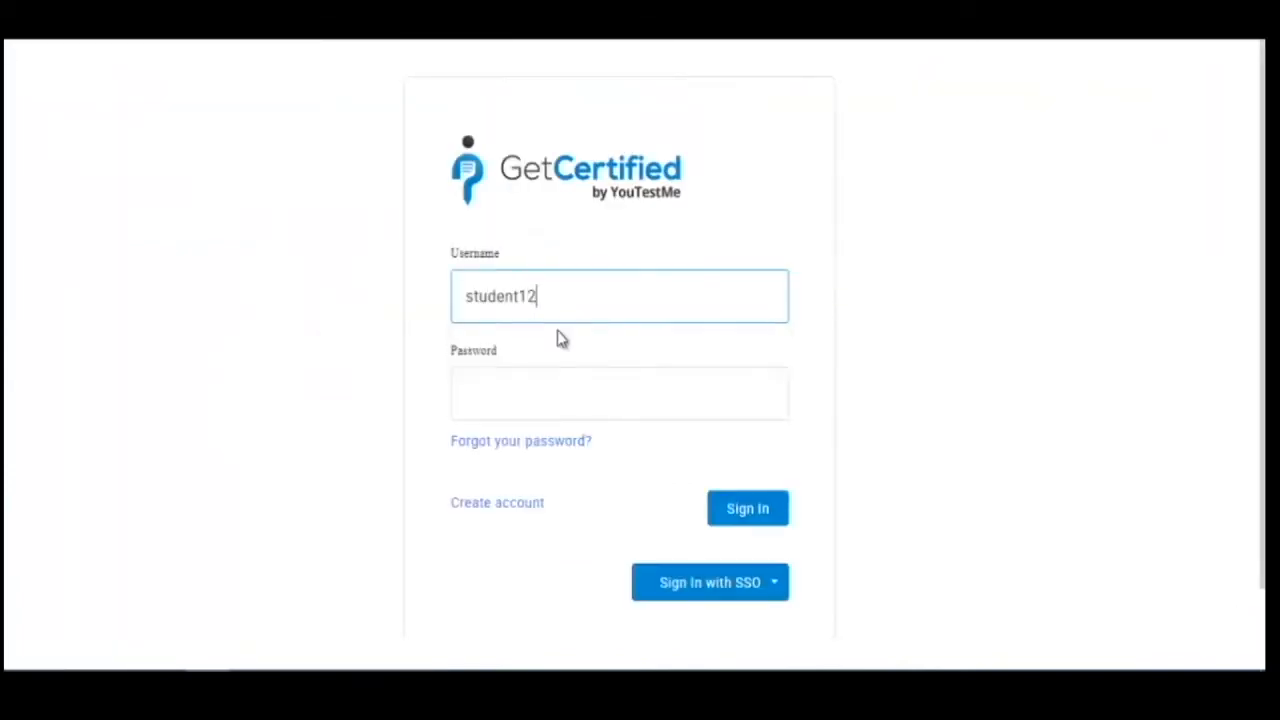
pyautogui.press('Tab')
pyautogui.write('••••••••••')
pyautogui.press('Return')
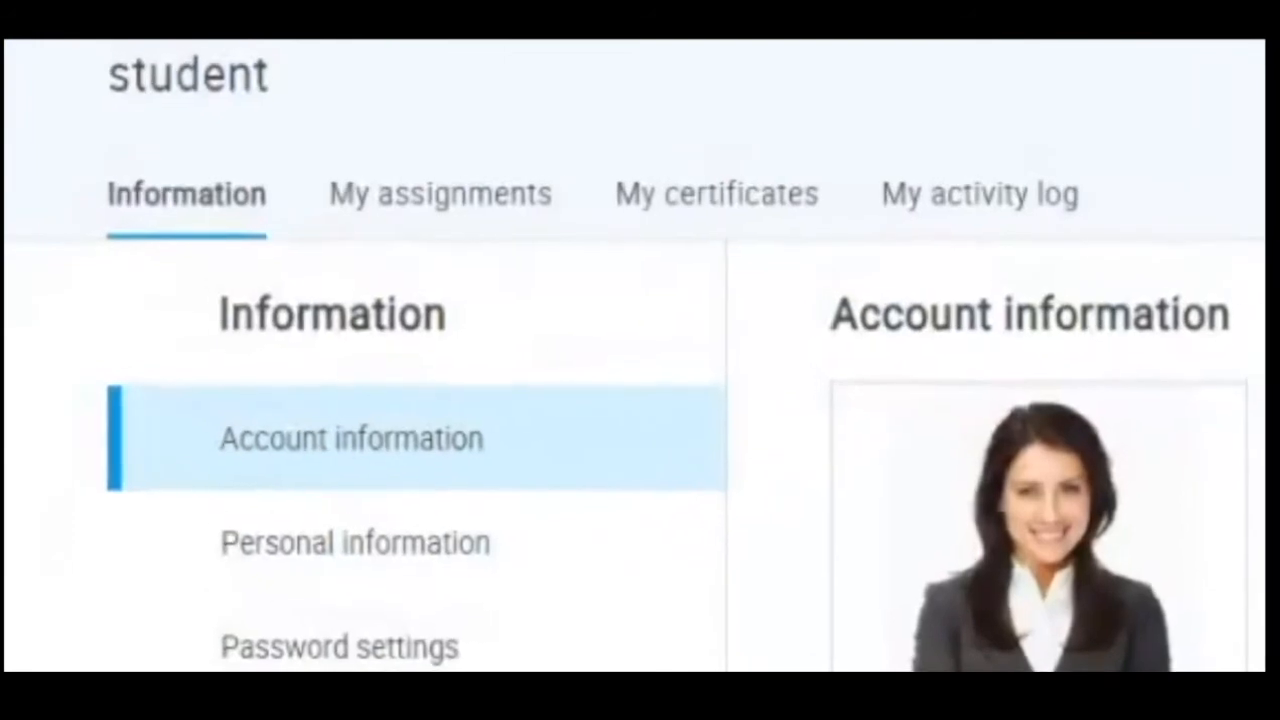
# Start the Proctorio test from the student's assignments, agreeing to its instructions and rules and launching it with the proctor.
pyautogui.click(430, 198)
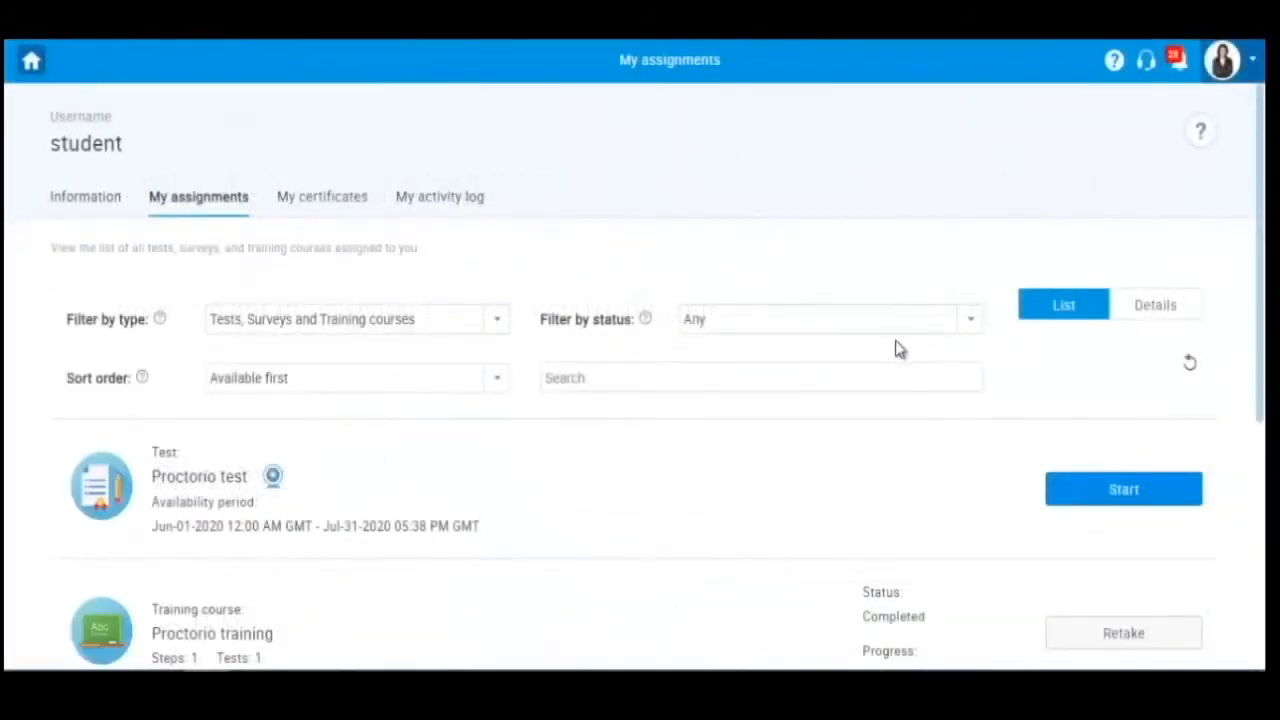
pyautogui.scroll(-2, 895, 348)
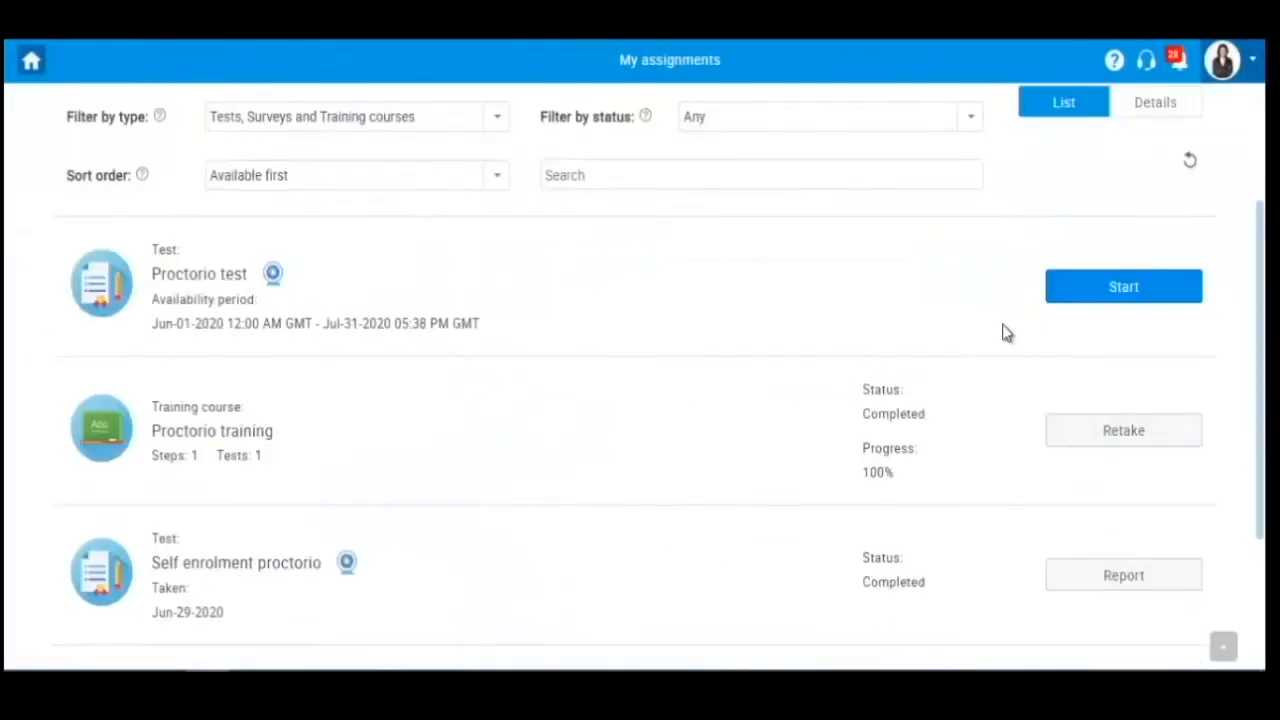
pyautogui.click(1096, 300)
pyautogui.click(255, 531)
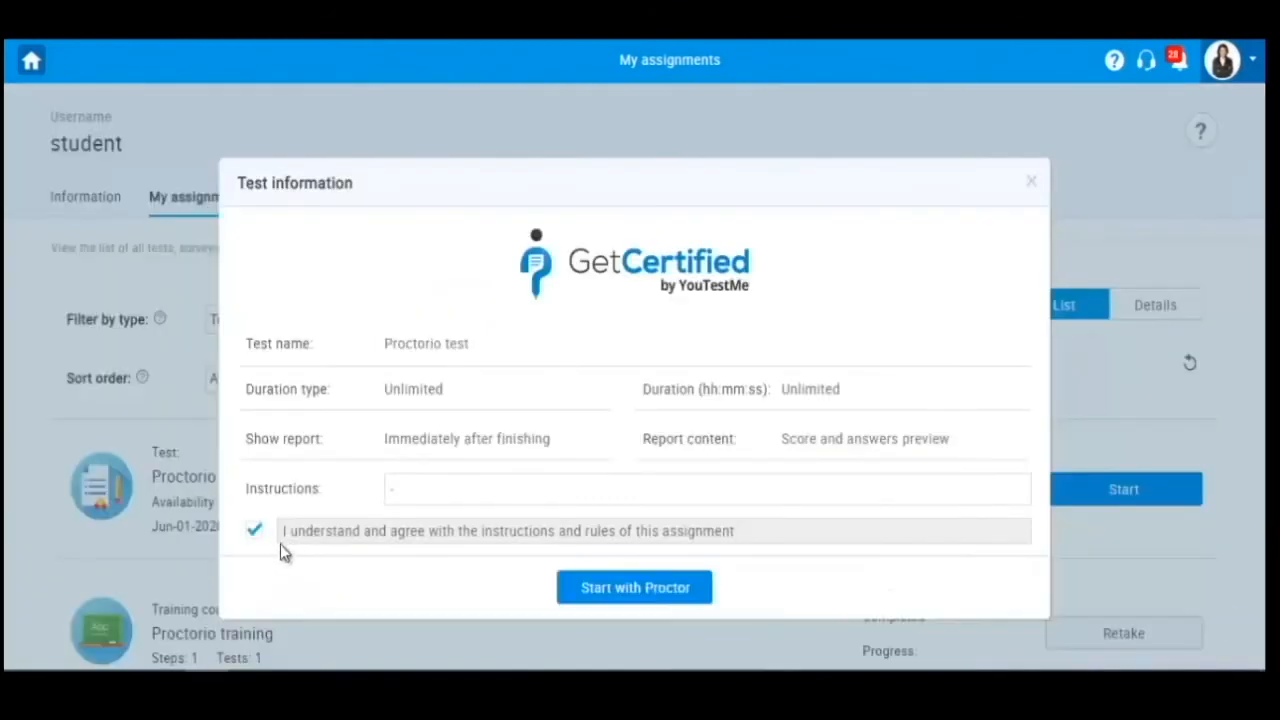
pyautogui.click(608, 591)
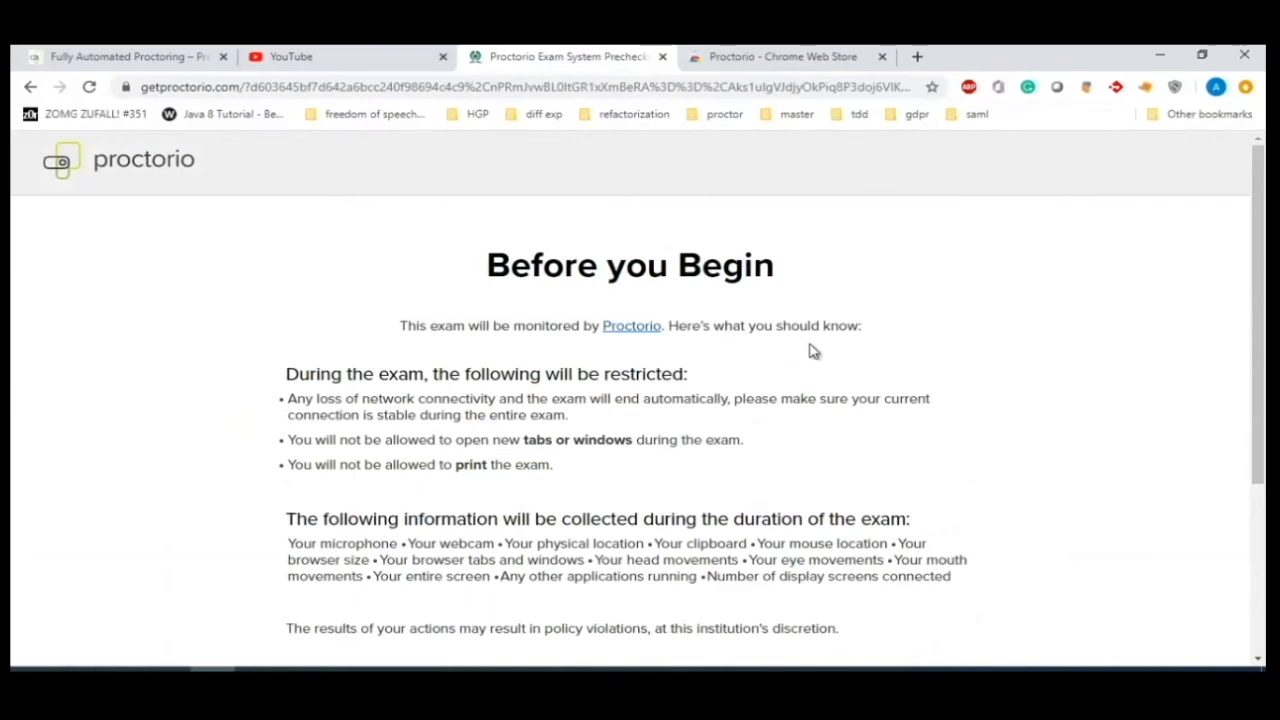
# Have Proctorio close all other browser tabs and windows, then start the exam pre-checks.
pyautogui.scroll(-3, 812, 352)
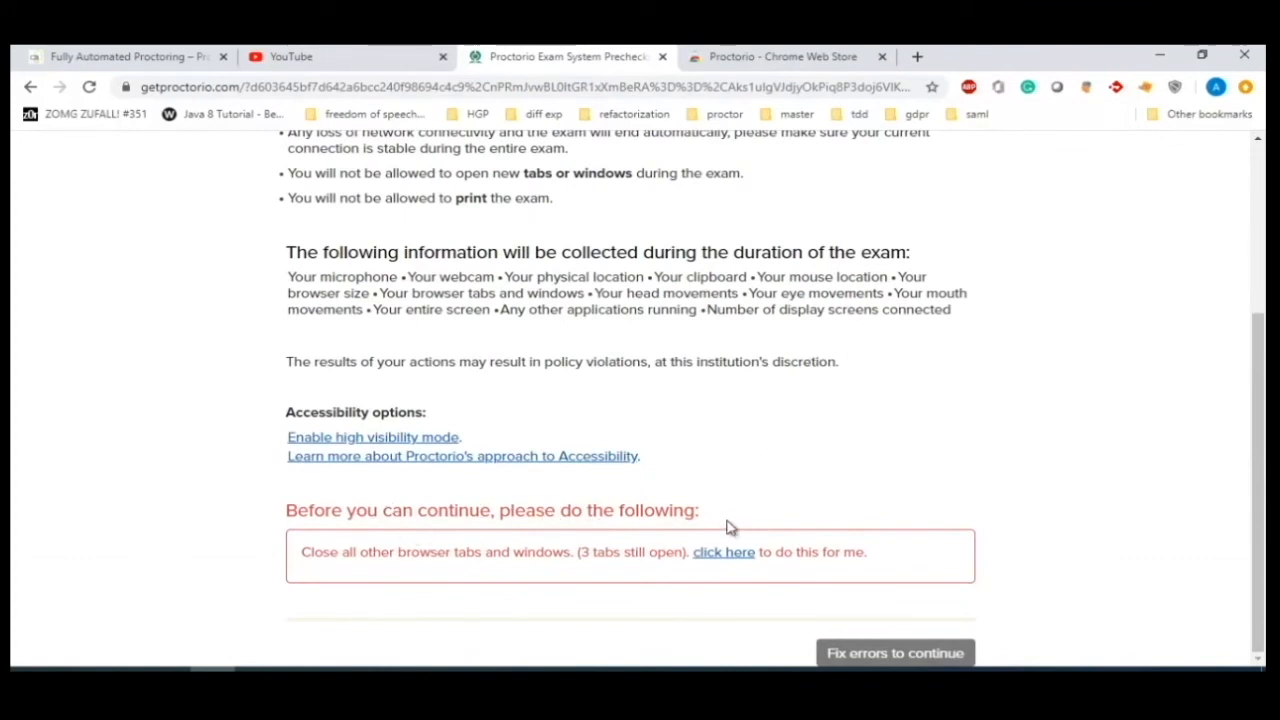
pyautogui.moveTo(341, 552); pyautogui.dragTo(686, 569)
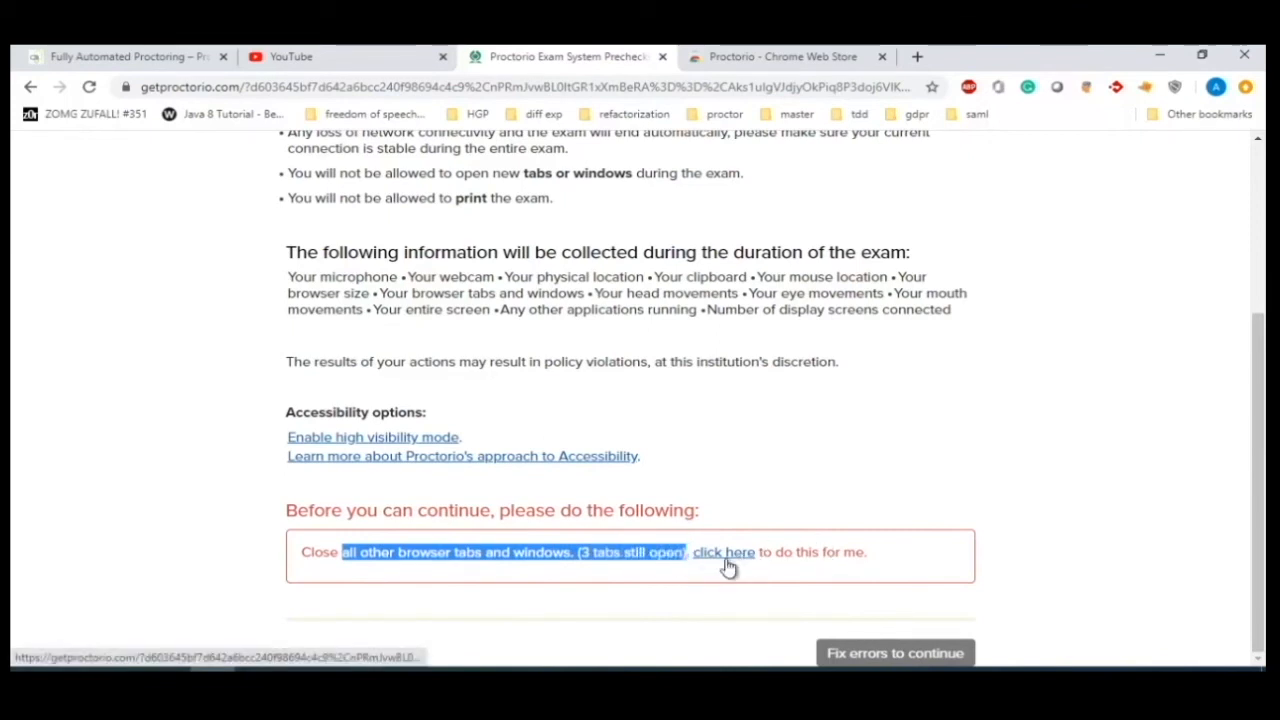
pyautogui.click(724, 553)
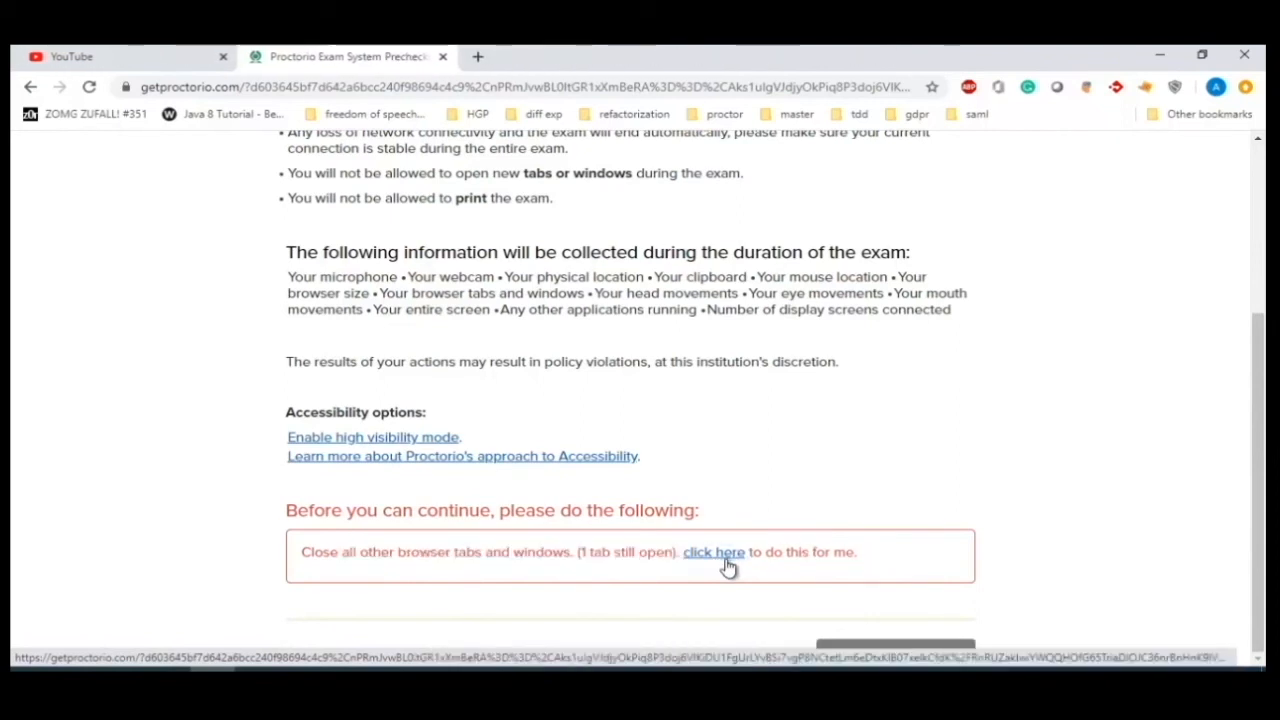
pyautogui.scroll(-1, 738, 451)
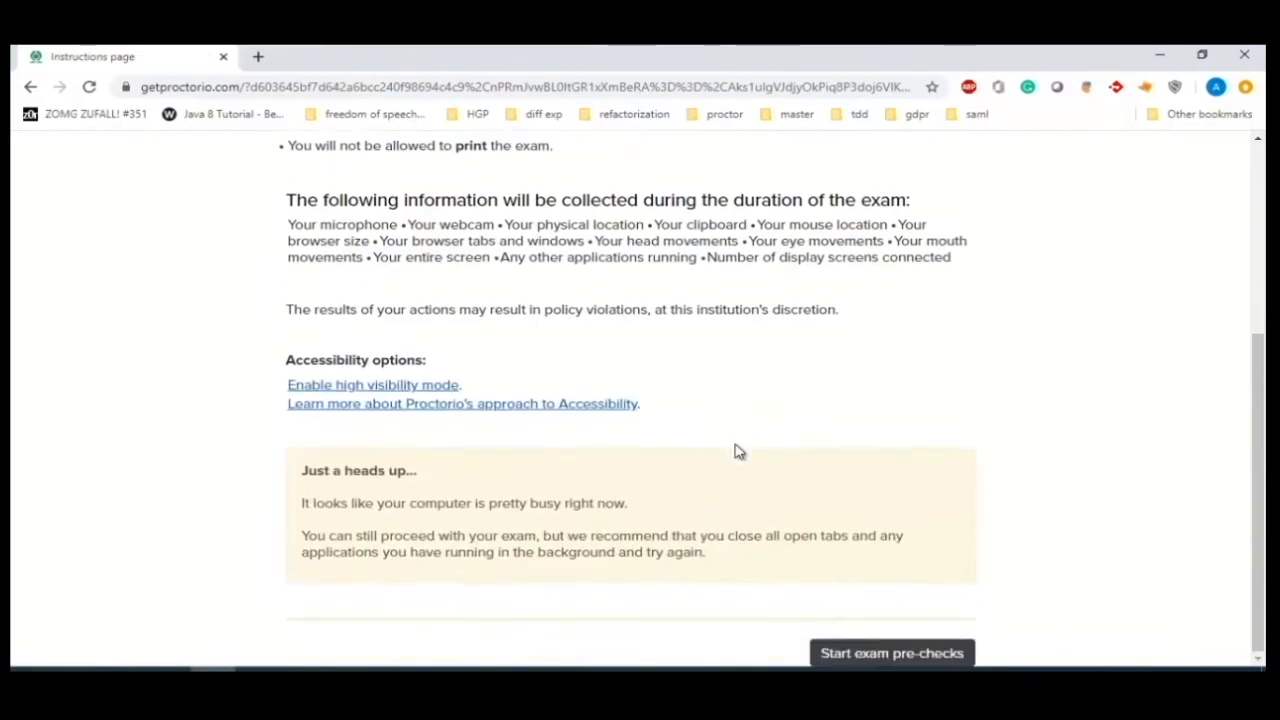
pyautogui.click(922, 662)
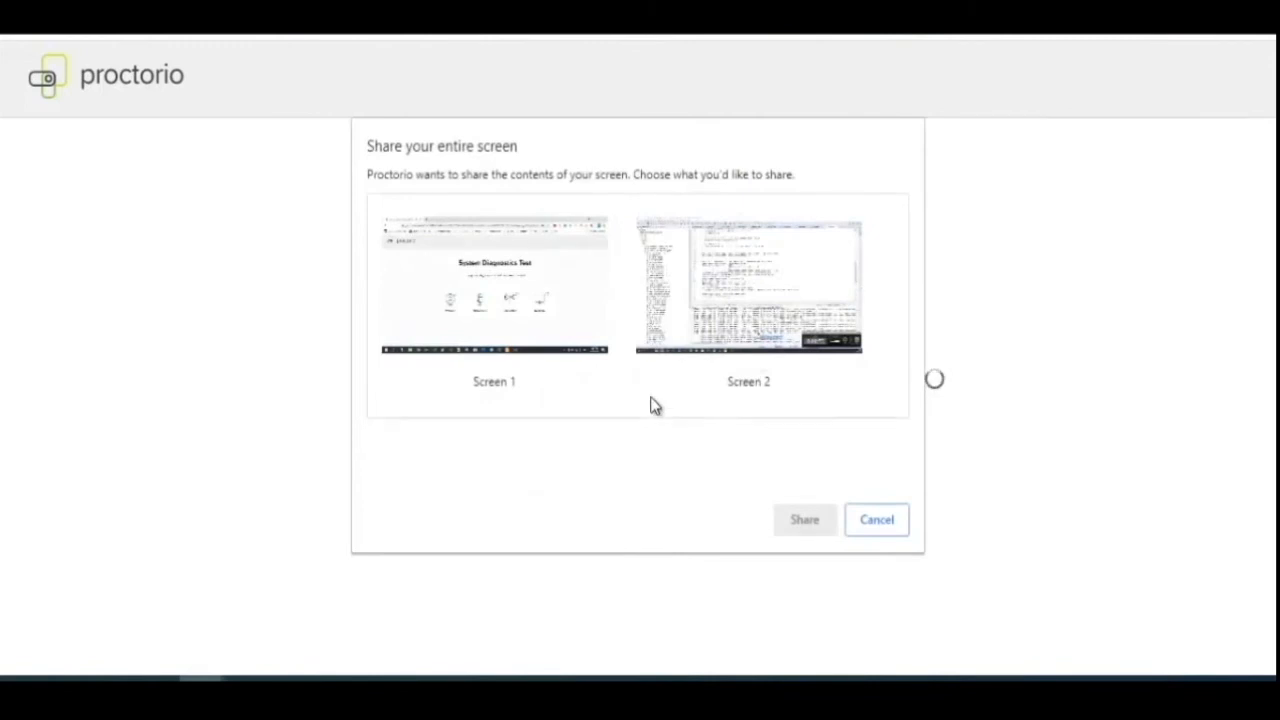
# Share the entire Screen 1 with Proctorio for the system diagnostics test and hide the screen-sharing notice.
pyautogui.click(535, 296)
pyautogui.click(808, 522)
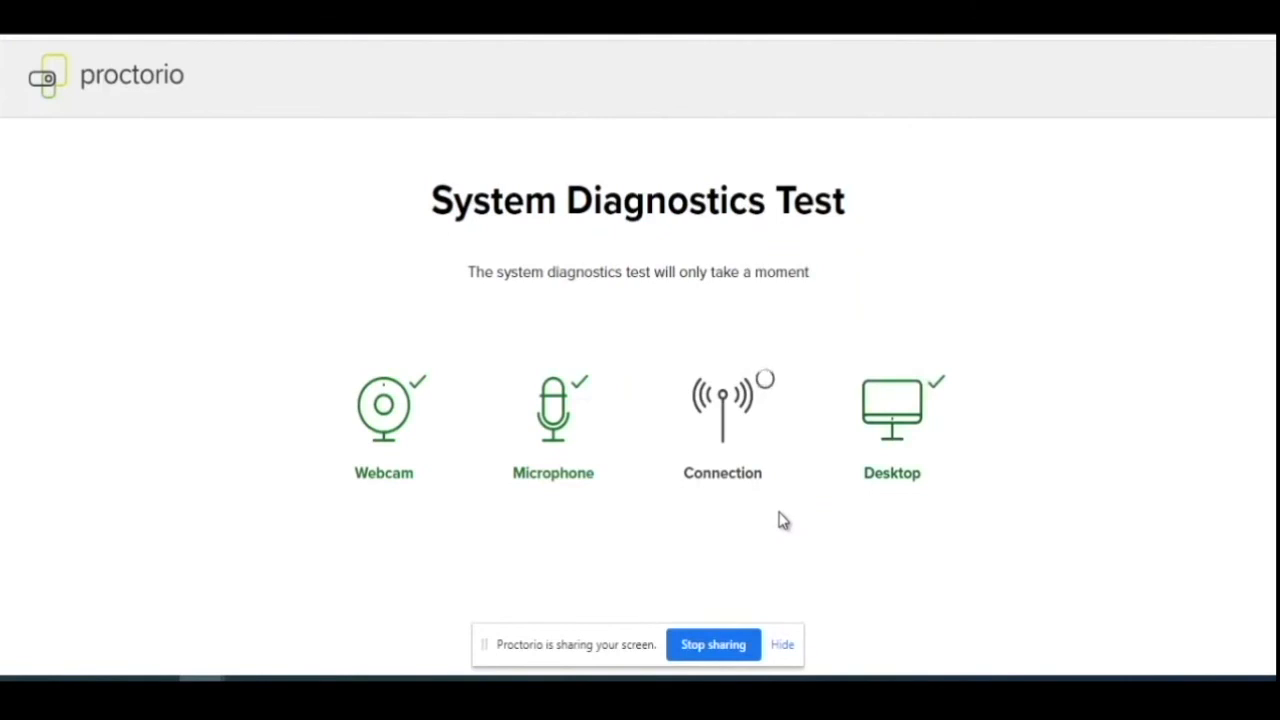
pyautogui.click(782, 645)
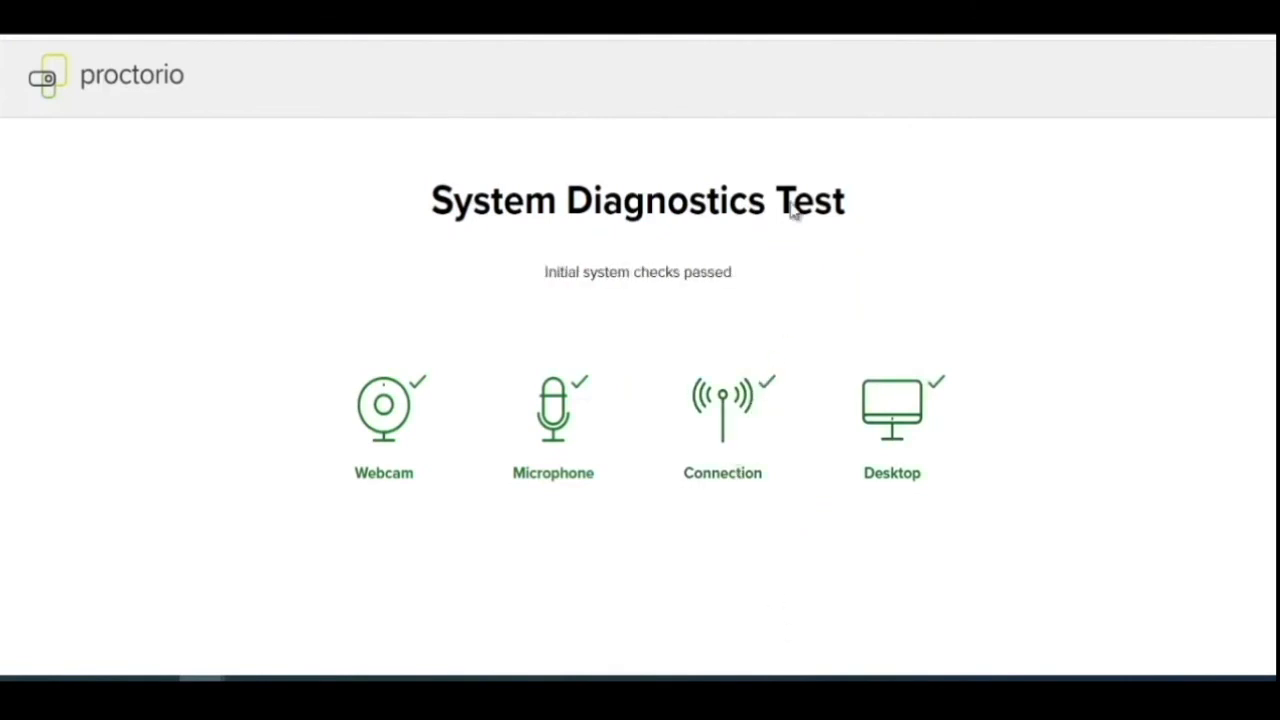
# Continue past the system diagnostics, accept the exam agreement, and start the test with Proctorio.
pyautogui.scroll(-1, 795, 219)
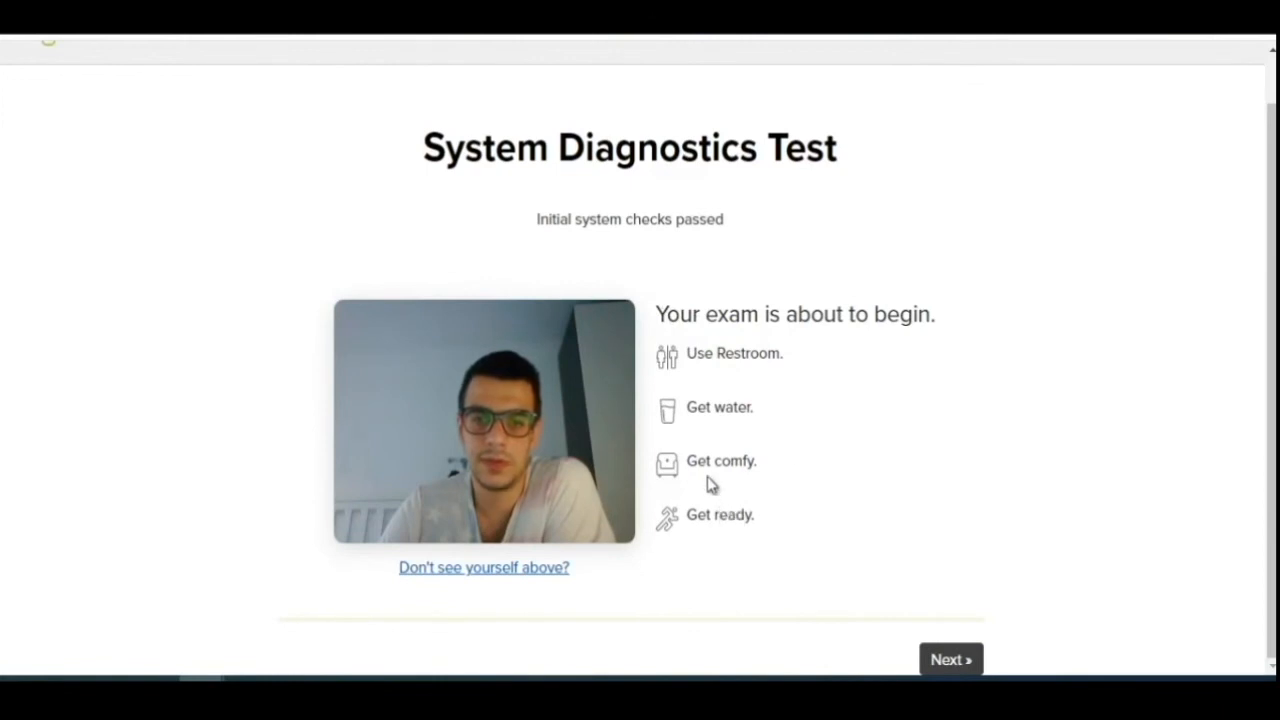
pyautogui.click(951, 661)
pyautogui.scroll(-2, 829, 383)
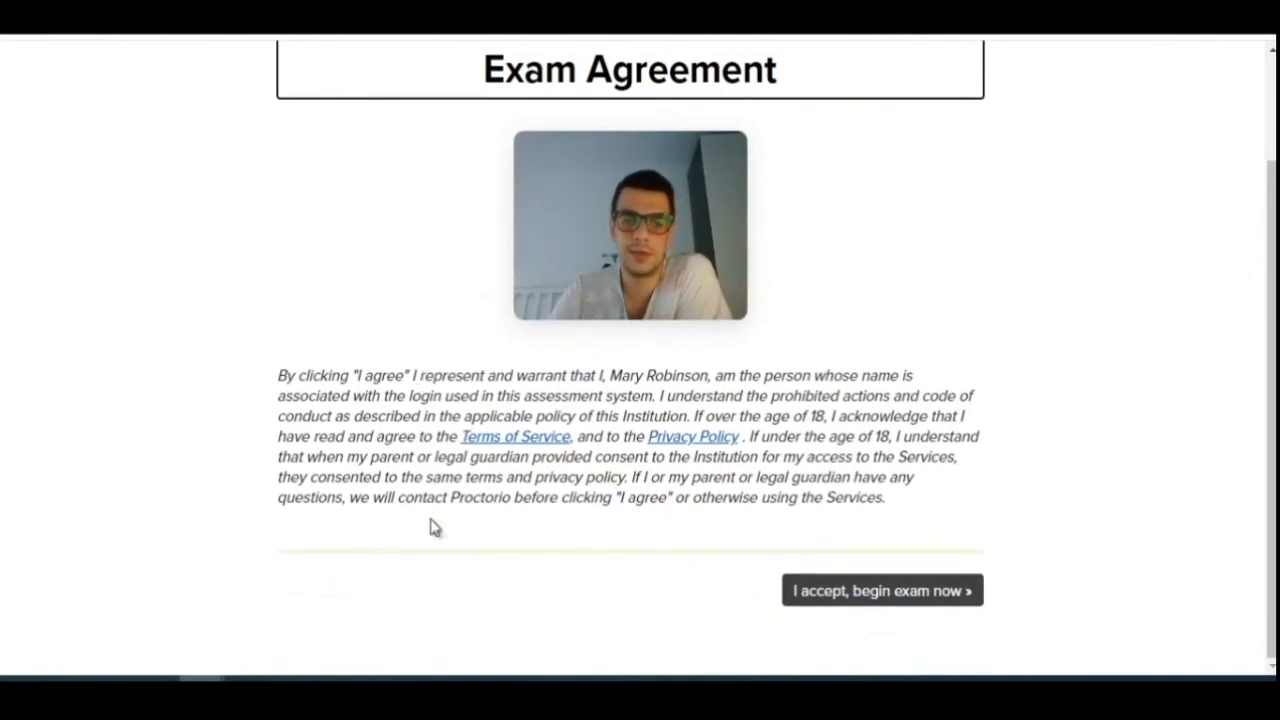
pyautogui.click(908, 596)
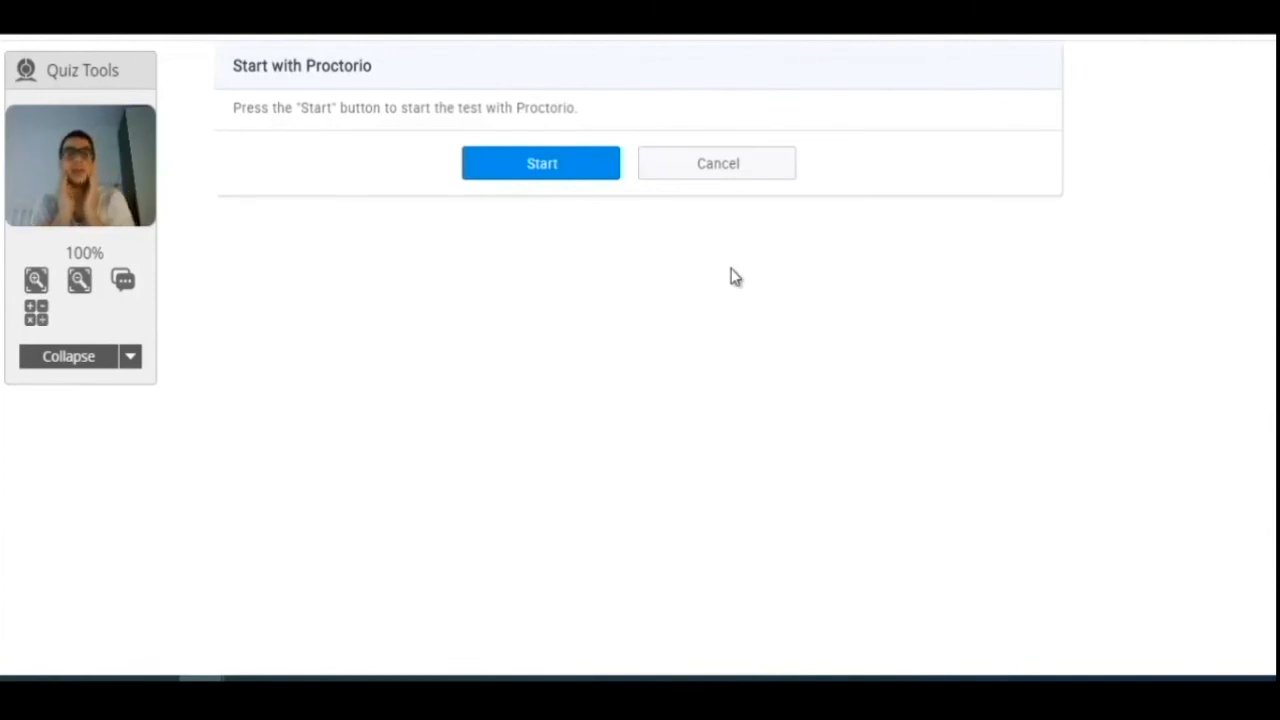
pyautogui.click(575, 163)
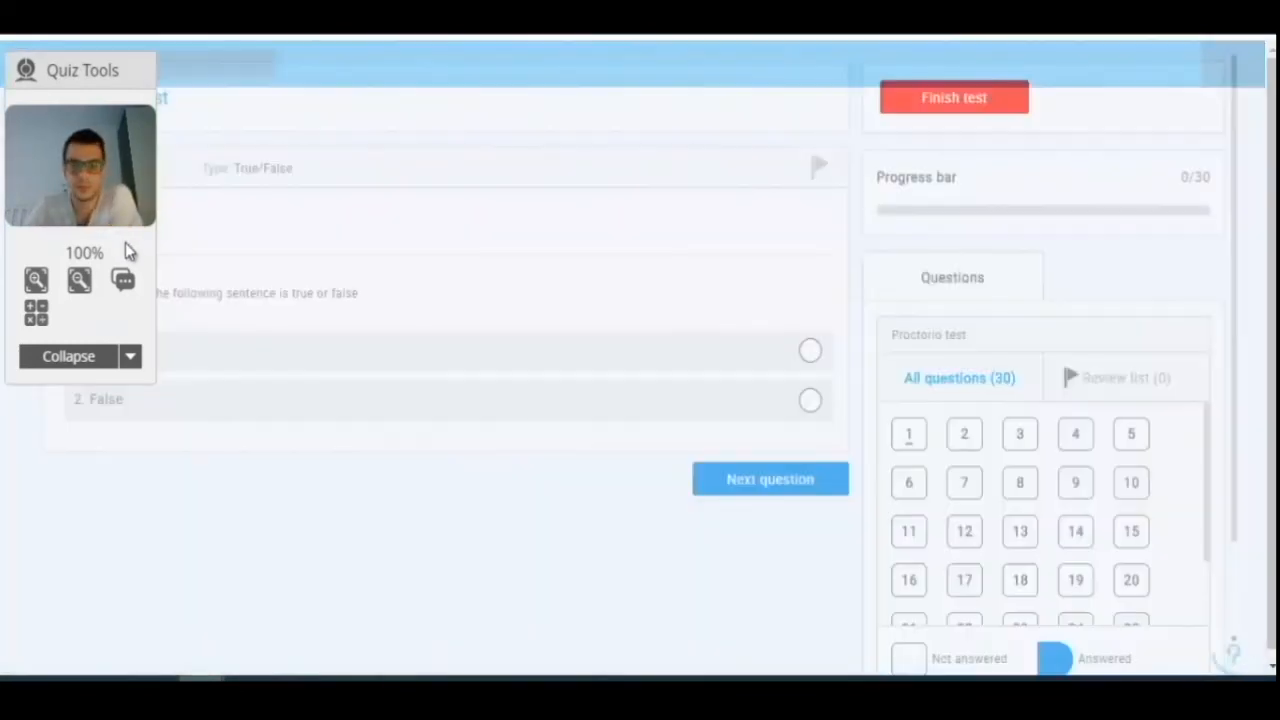
# Try the page zoom in Quiz Tools by enlarging and reducing the test page, finishing at 100%.
pyautogui.scroll(-3, 790, 300)
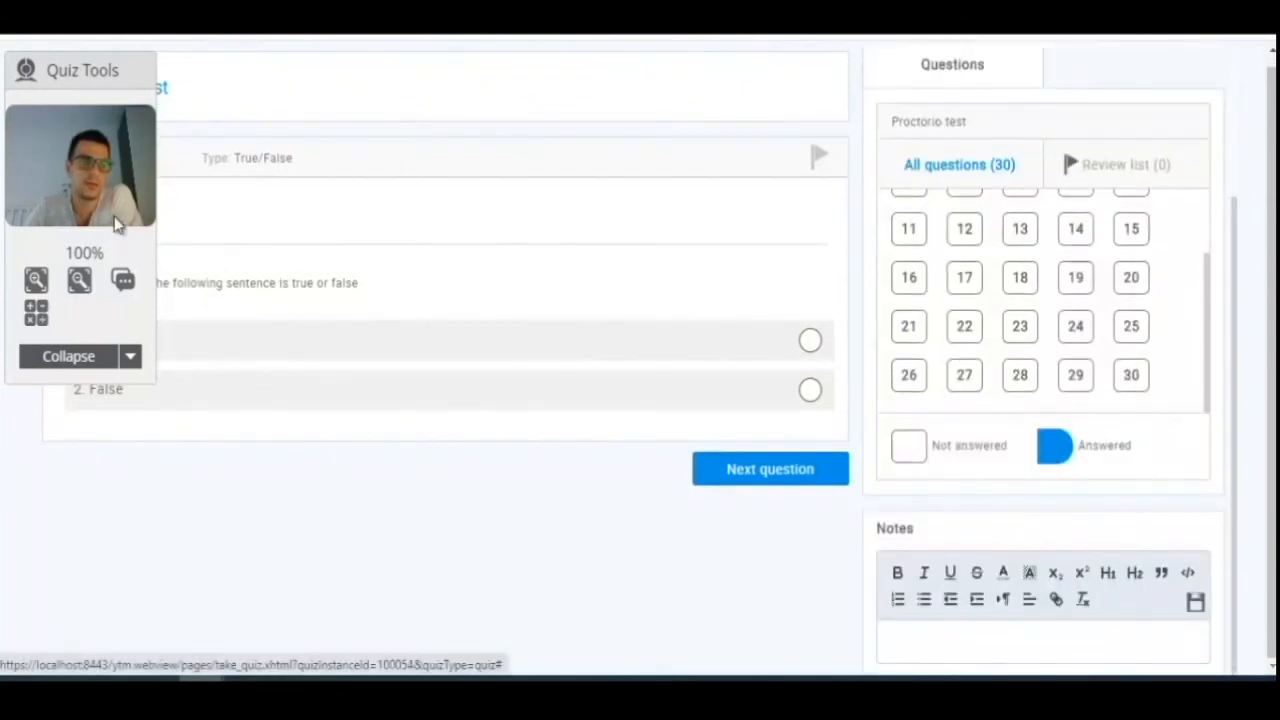
pyautogui.click(38, 281)
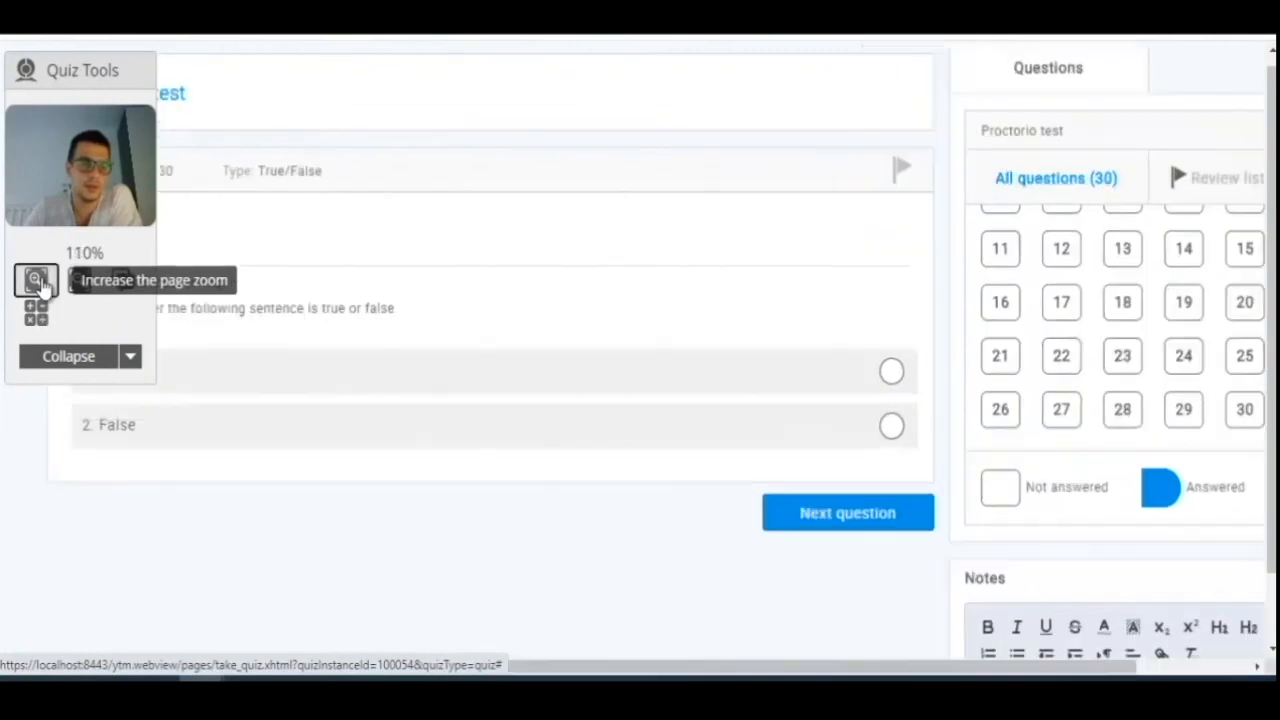
pyautogui.click(38, 281)
pyautogui.click(80, 282)
pyautogui.click(80, 282)
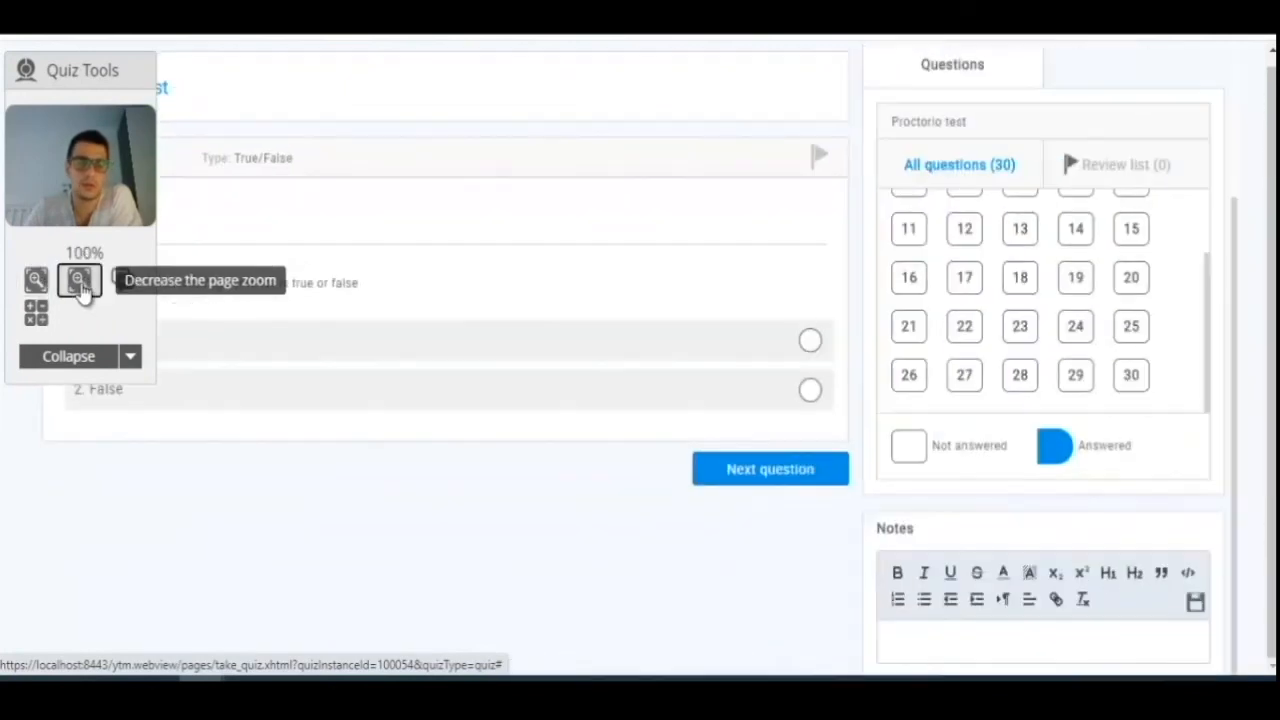
pyautogui.click(80, 282)
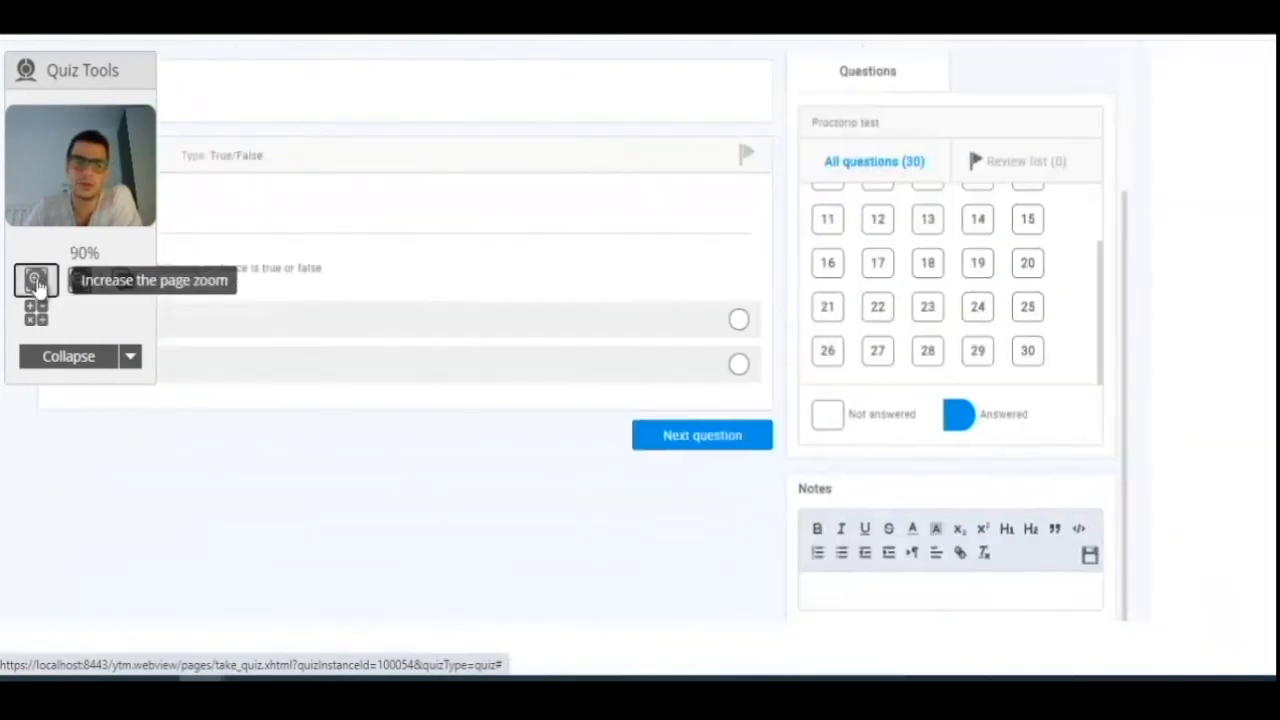
pyautogui.click(36, 280)
pyautogui.rightClick(455, 531)
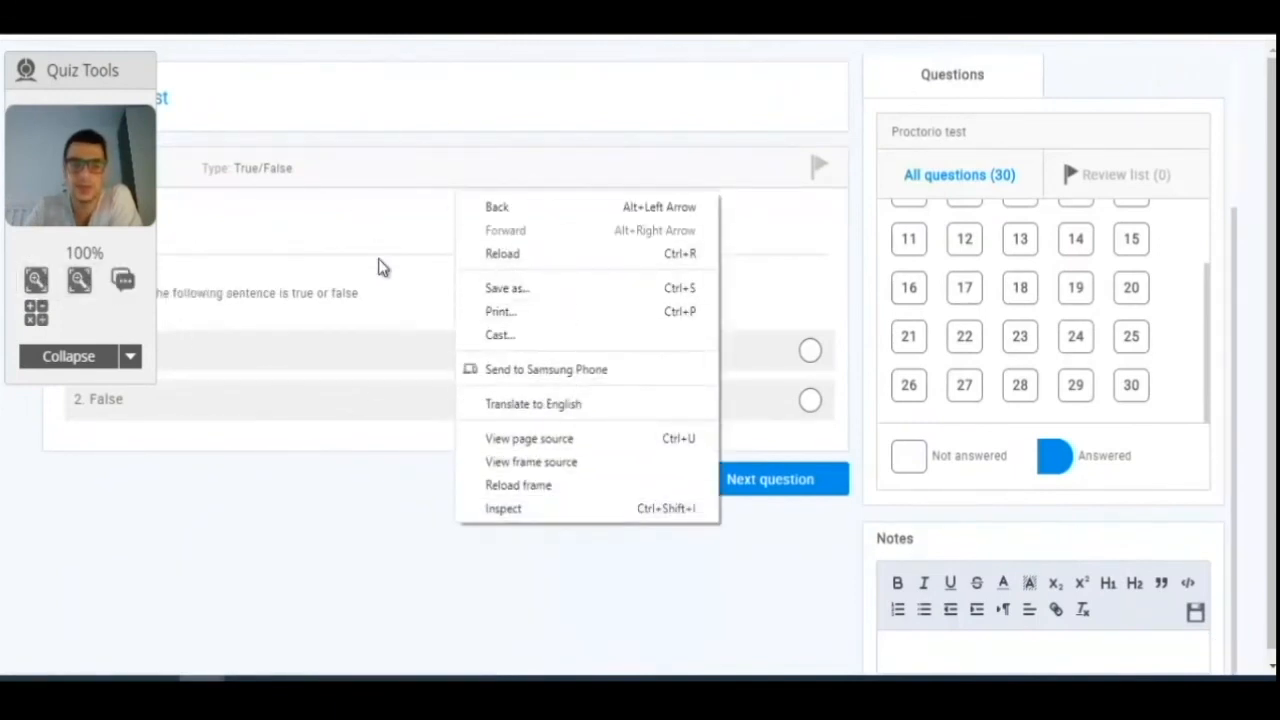
pyautogui.click(225, 510)
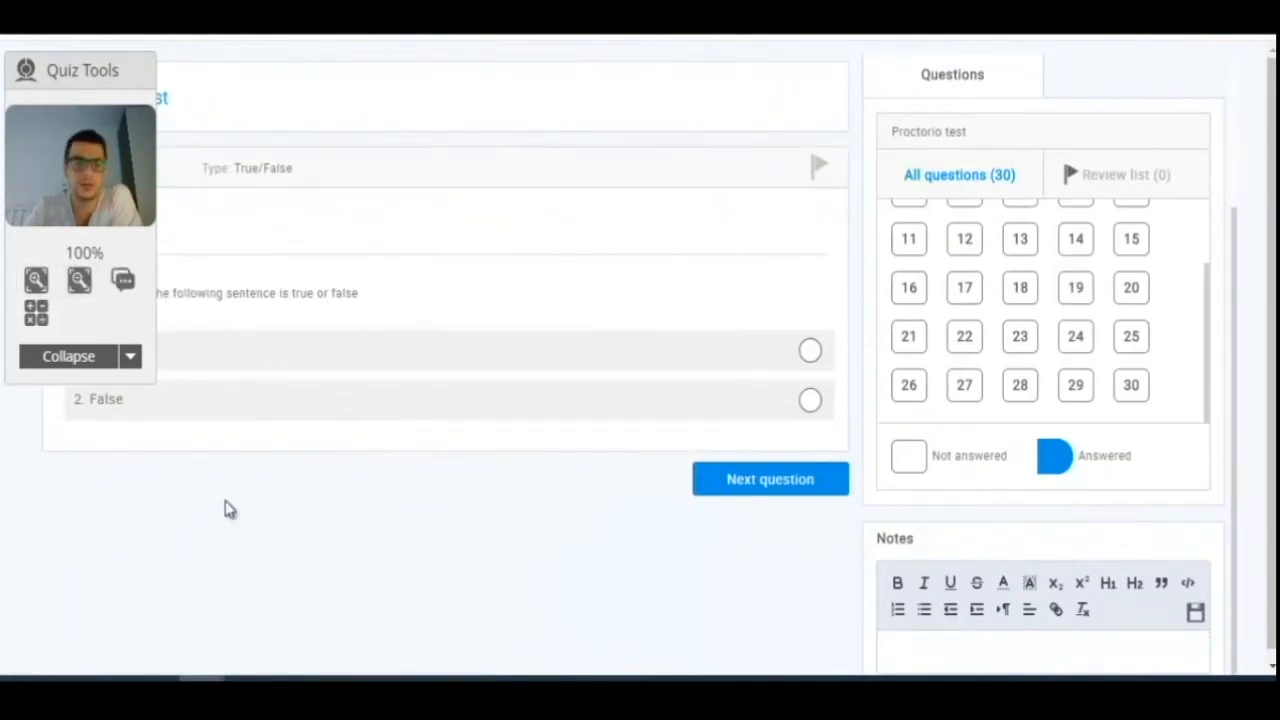
# Open the Quiz Tools calculator, move it up over the test page, and close it.
pyautogui.click(36, 313)
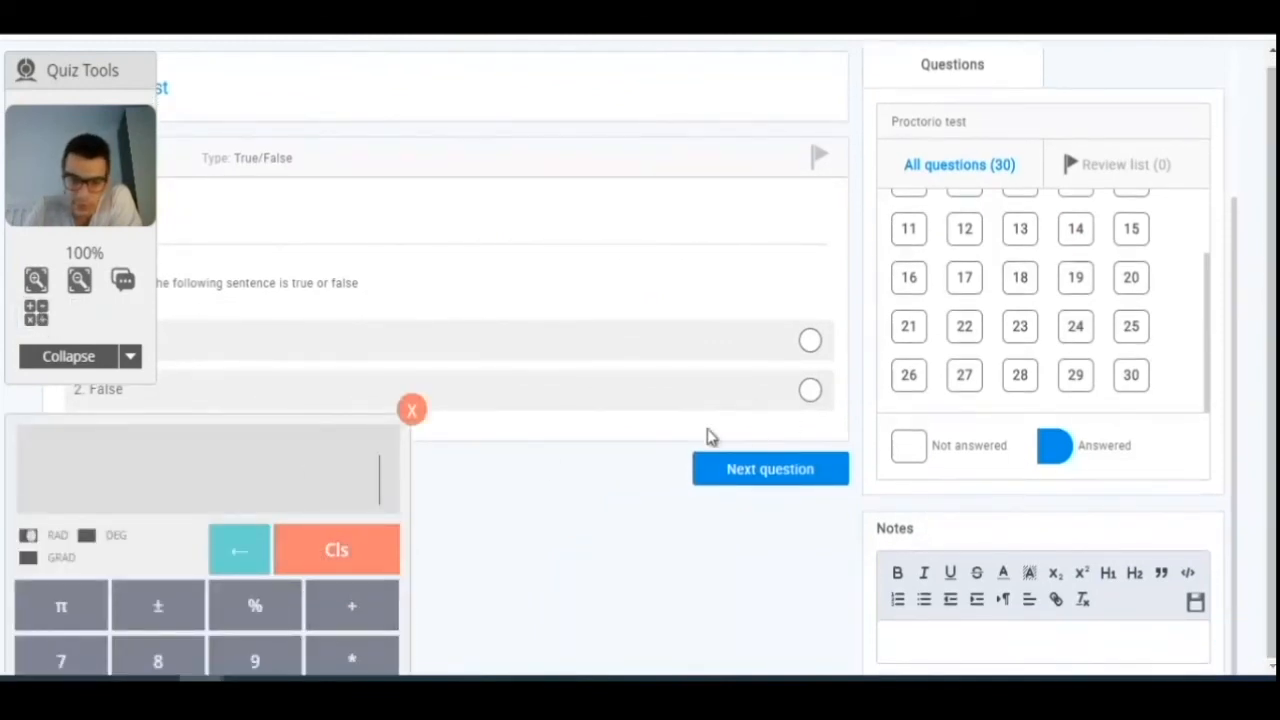
pyautogui.moveTo(292, 459); pyautogui.dragTo(538, 122)
pyautogui.click(657, 88)
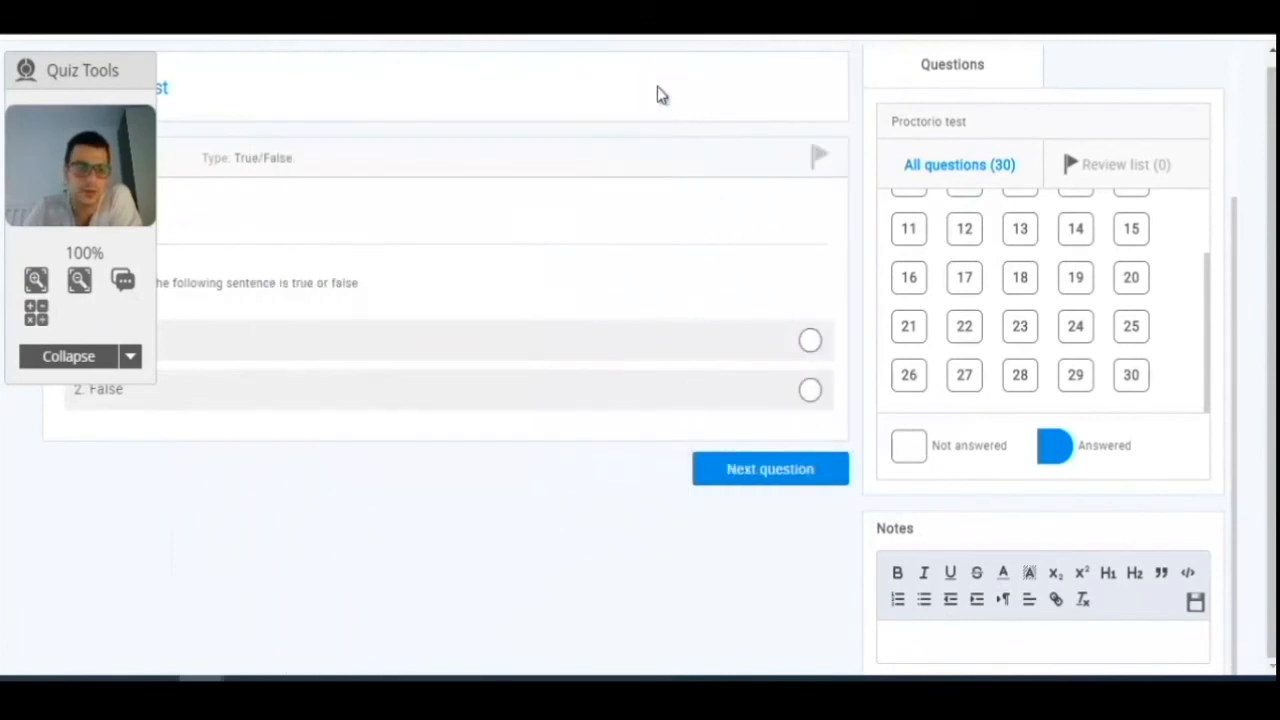
# Start a live chat from Quiz Tools and minimize the Live Help chat window.
pyautogui.click(123, 283)
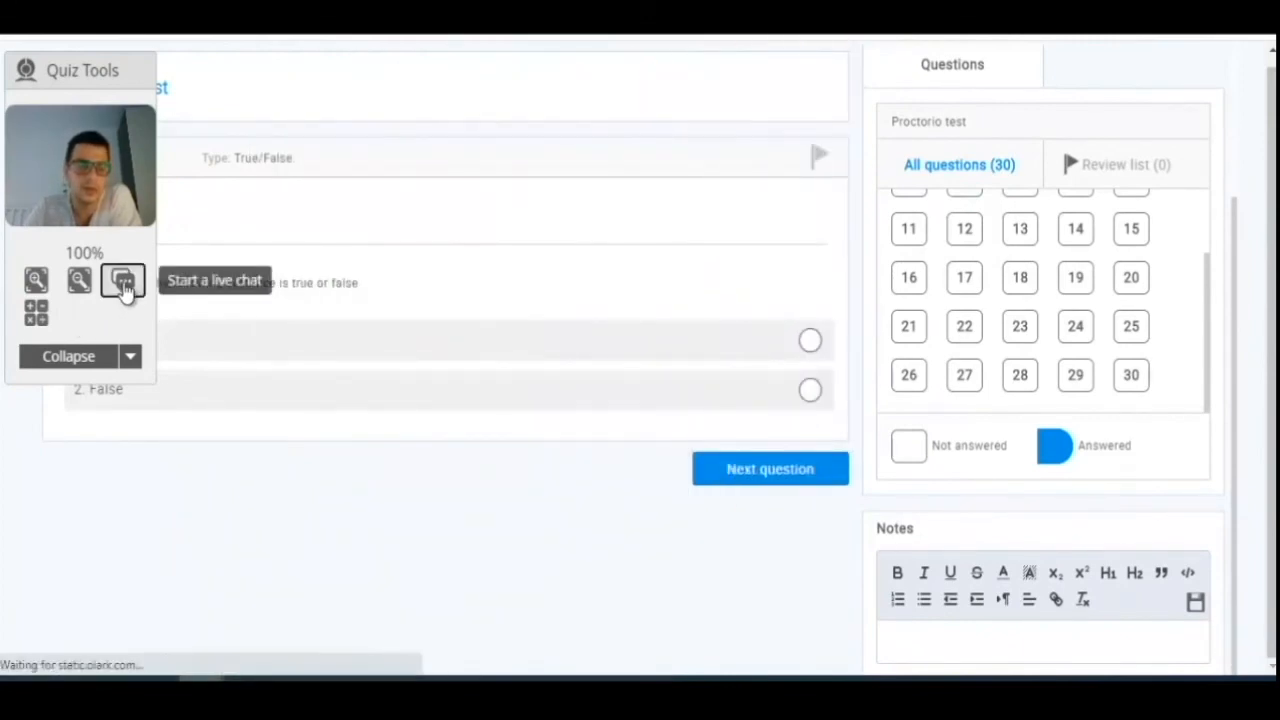
pyautogui.click(123, 283)
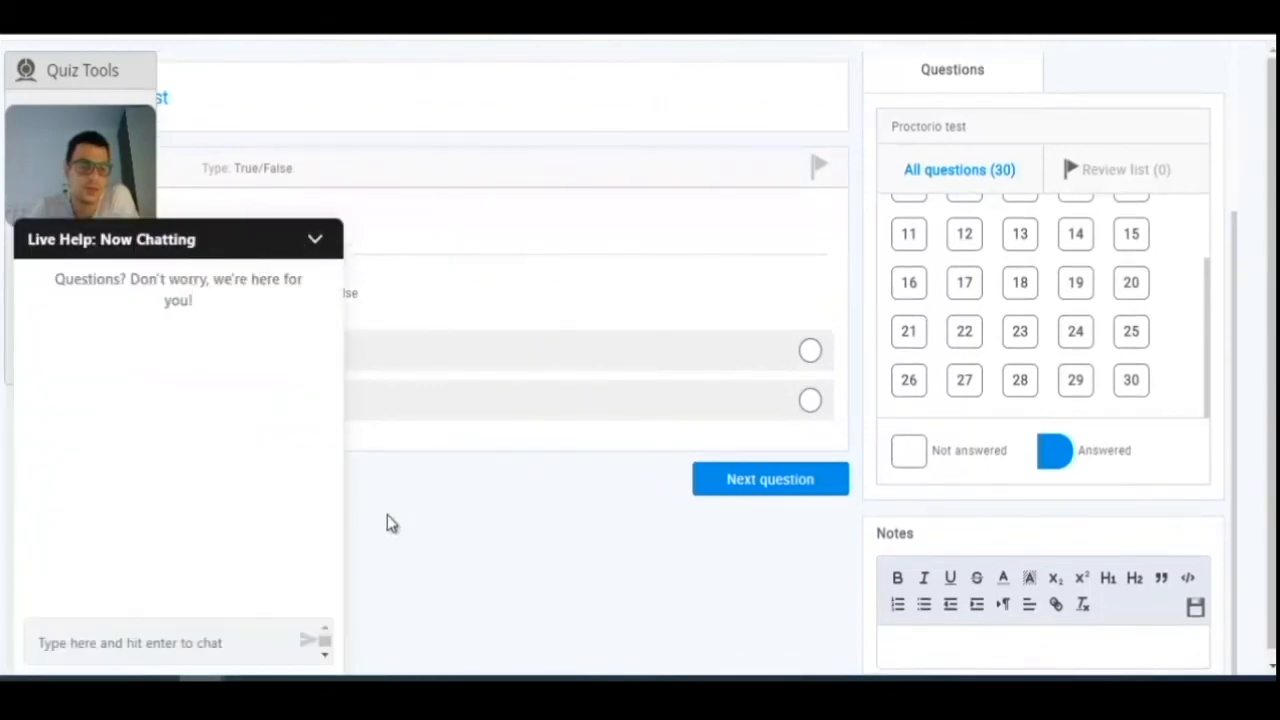
pyautogui.click(315, 245)
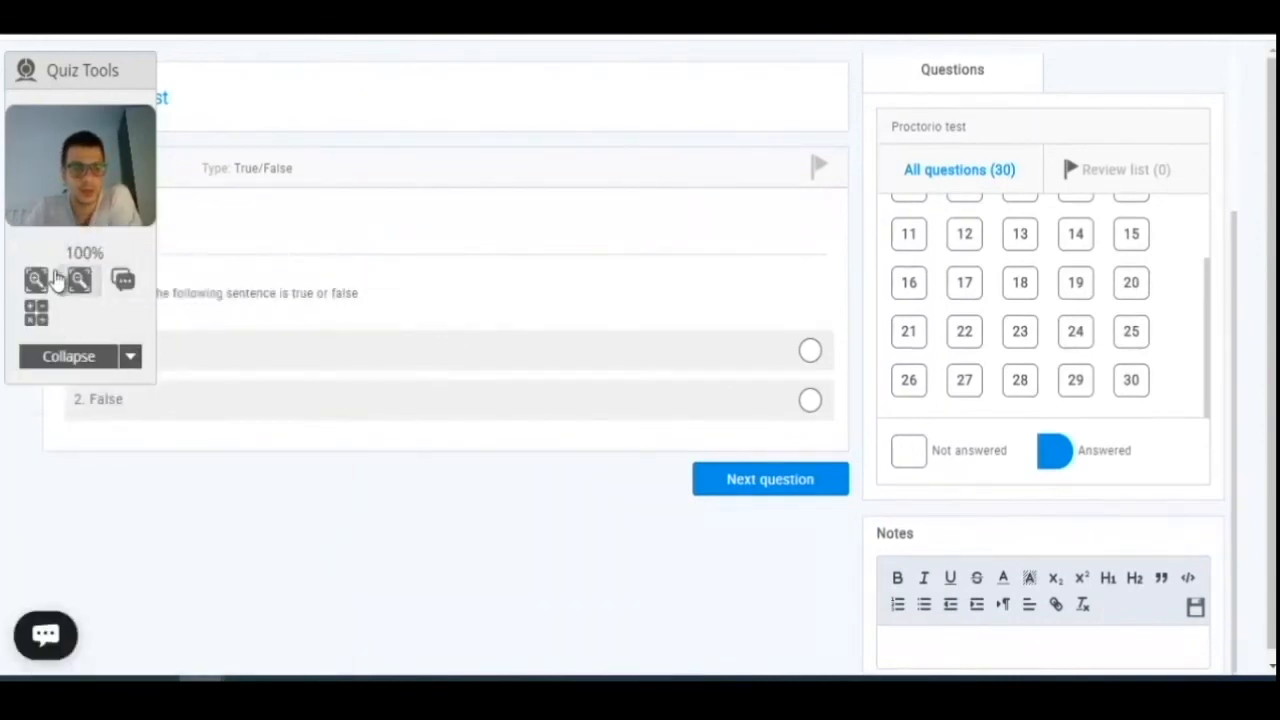
# Hide both the tools and the webcam video in Quiz Tools and show the collapsed widget's shortcuts.
pyautogui.click(131, 360)
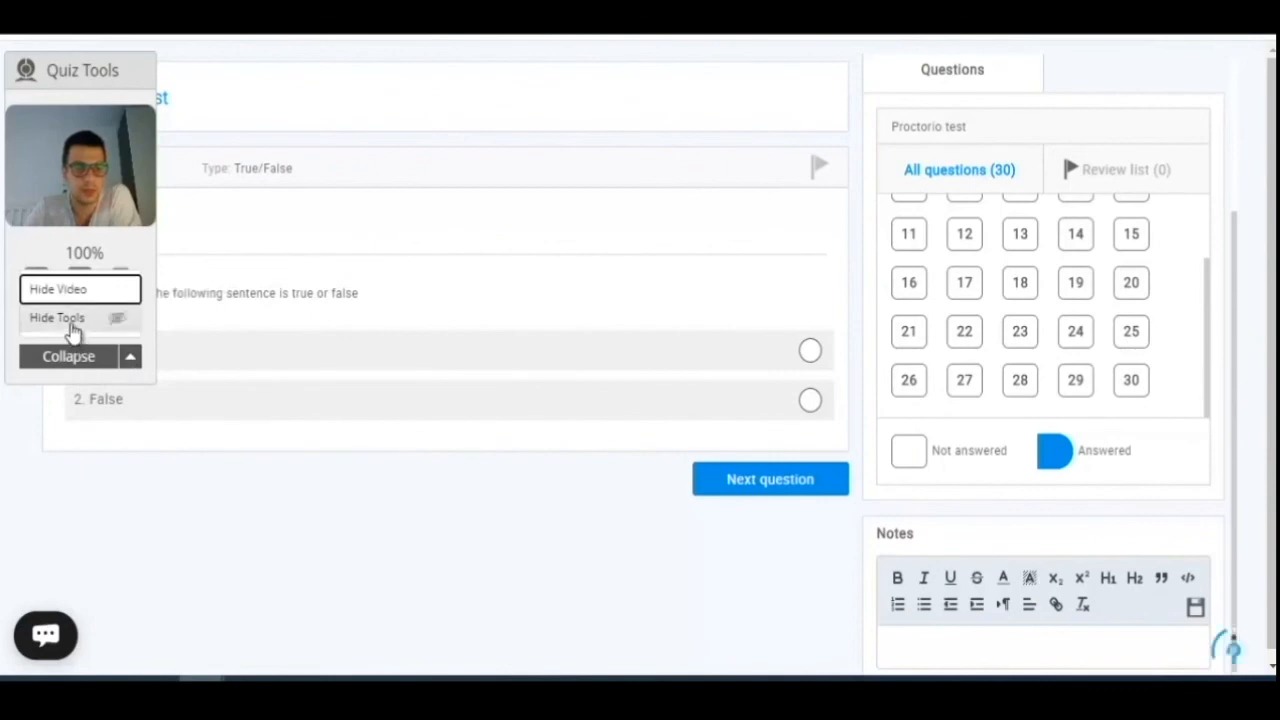
pyautogui.click(82, 318)
pyautogui.click(130, 276)
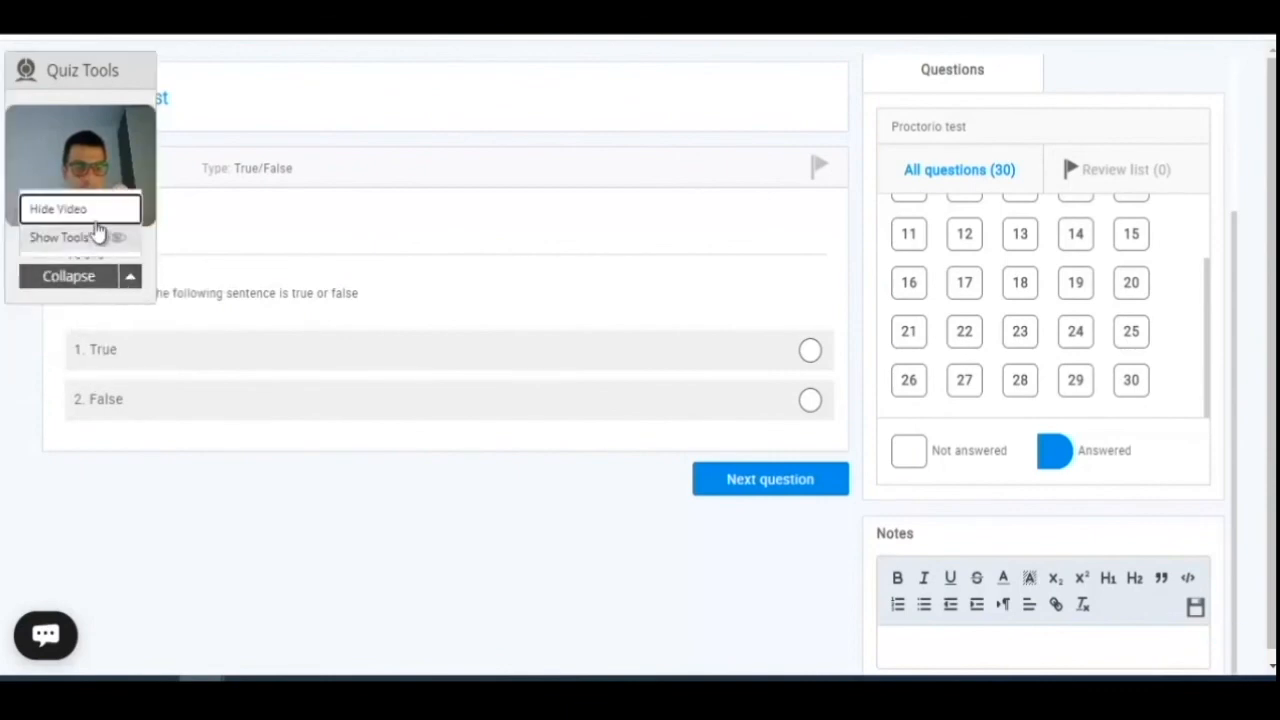
pyautogui.click(99, 207)
pyautogui.moveTo(56, 102)
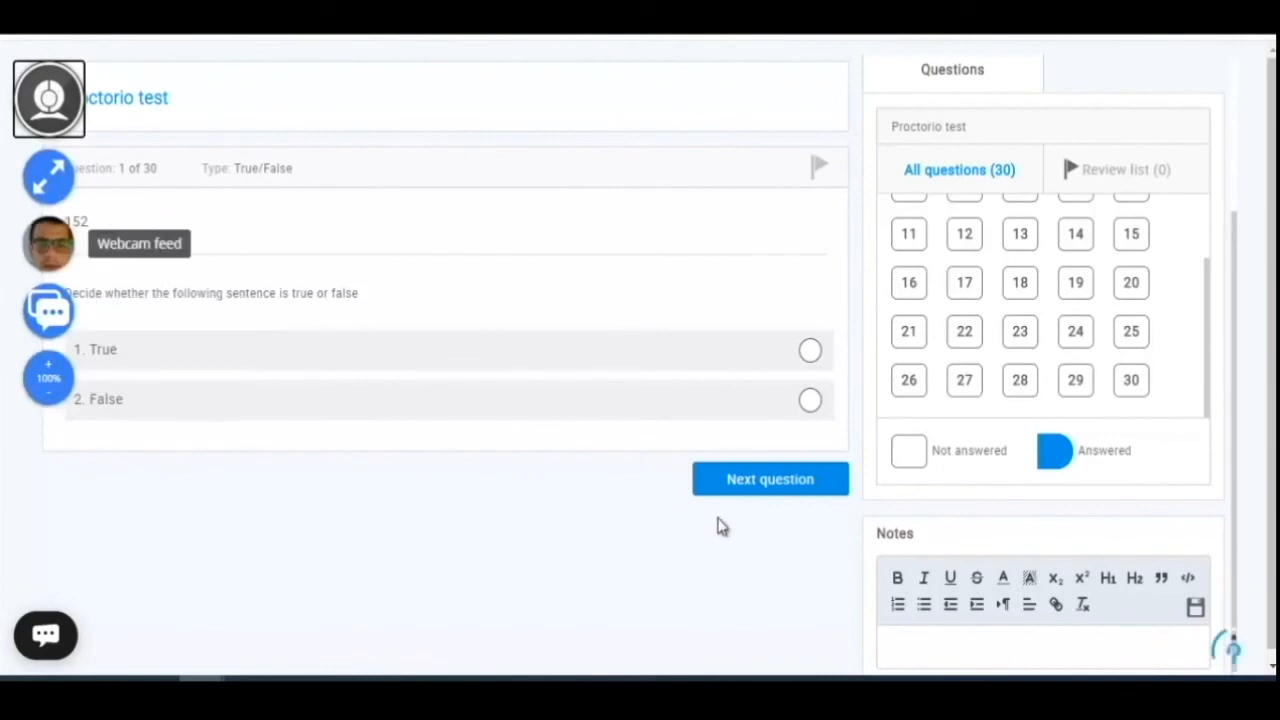
# Answer true/false questions 2, 10, 13, 14 and 20, choosing True for question 2 and skipping the others.
pyautogui.click(808, 478)
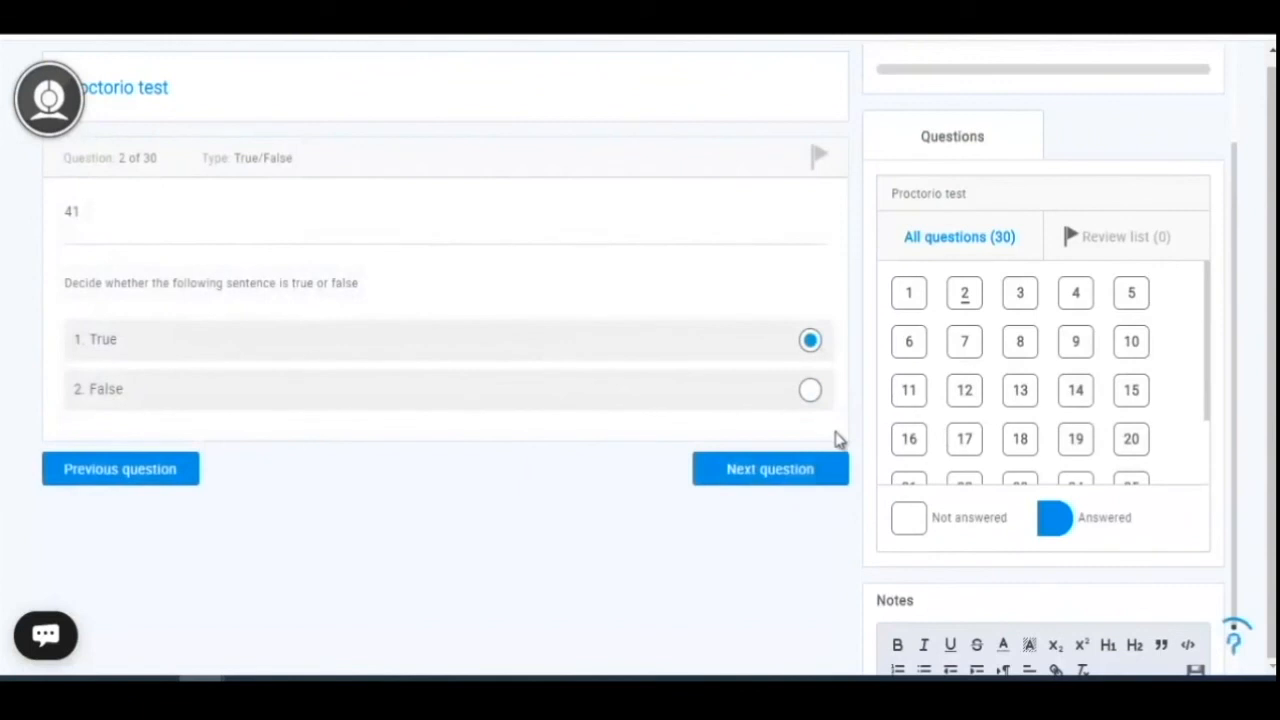
pyautogui.click(1027, 402)
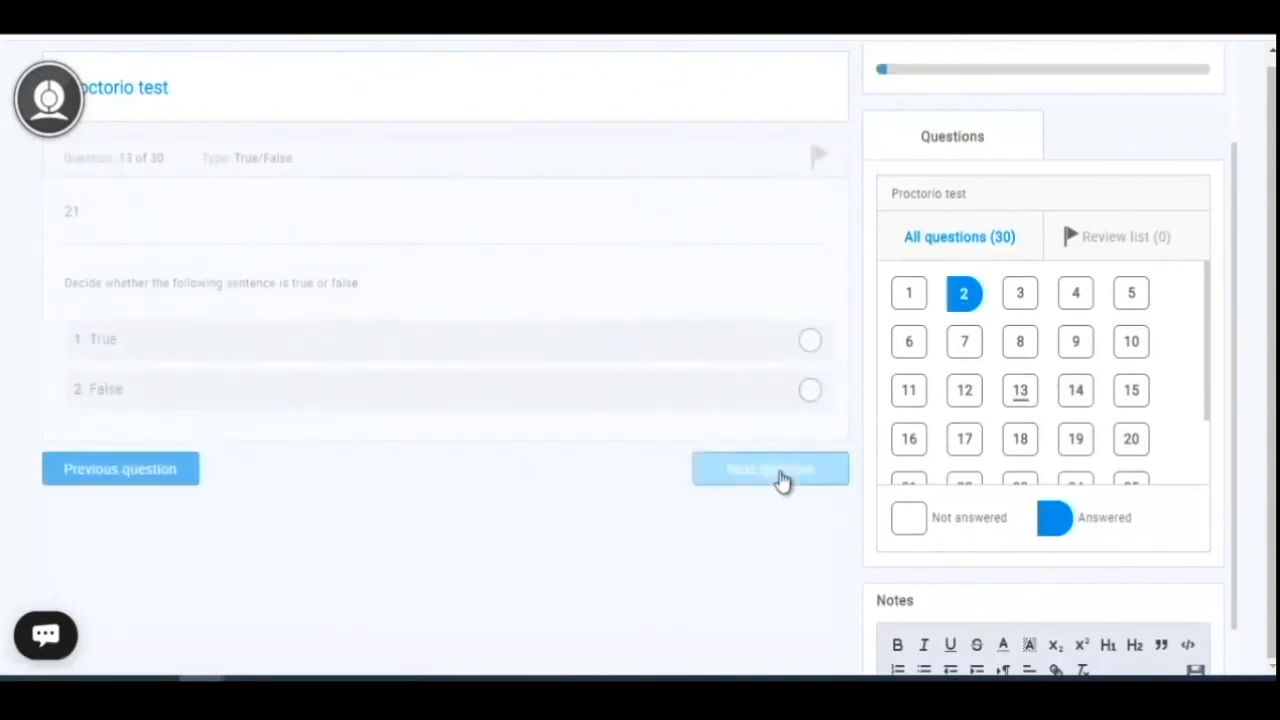
pyautogui.click(815, 458)
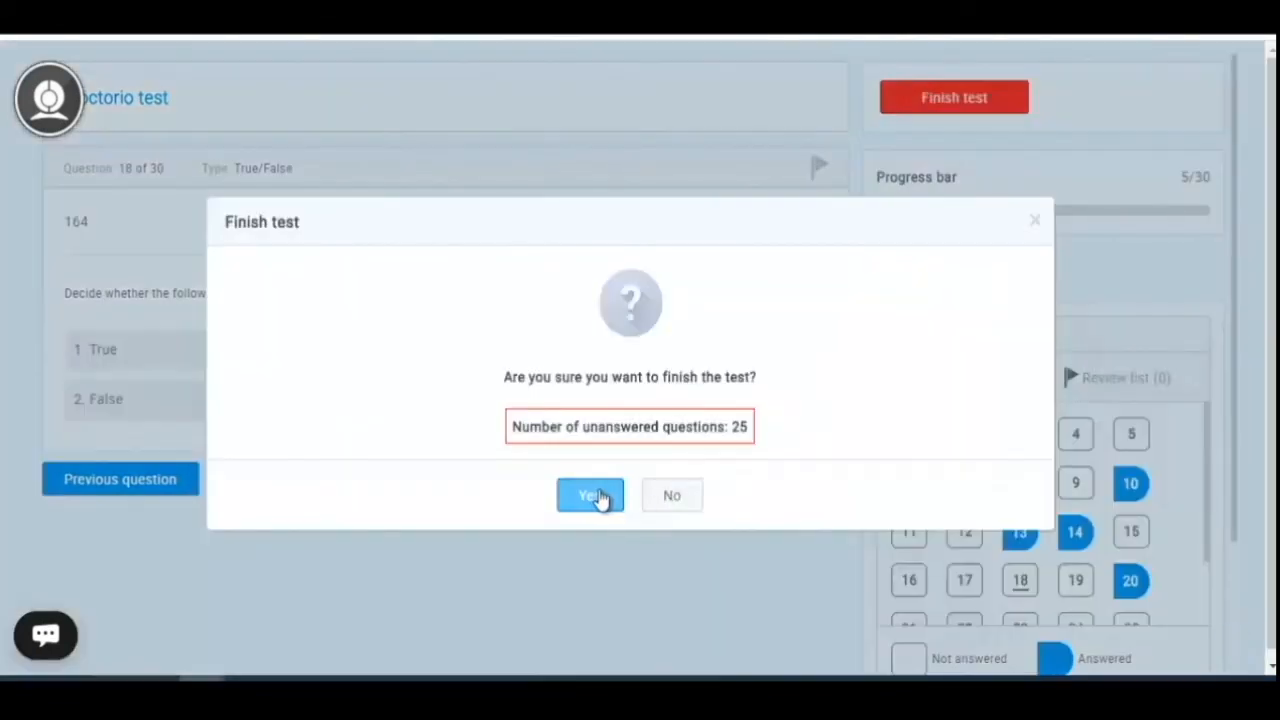
# Confirm finishing the test with questions left unanswered and review the answers in the test attempt report.
pyautogui.click(595, 497)
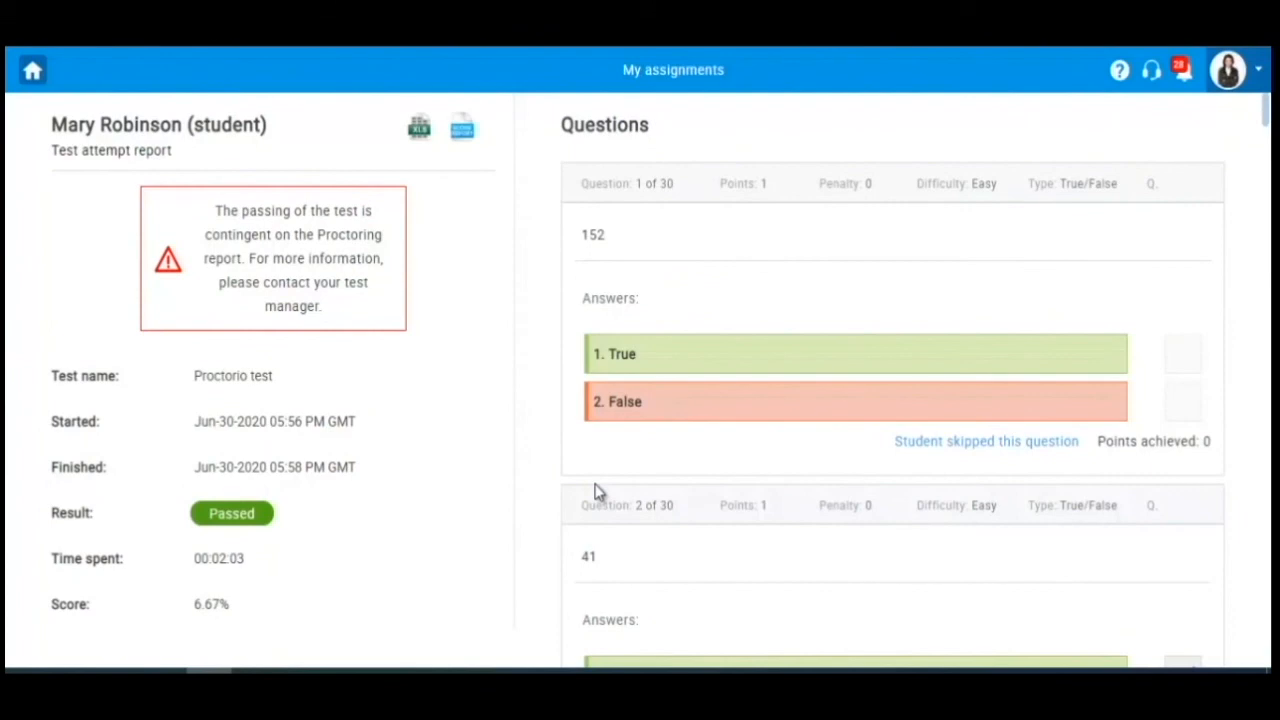
pyautogui.scroll(-20, 618, 281)
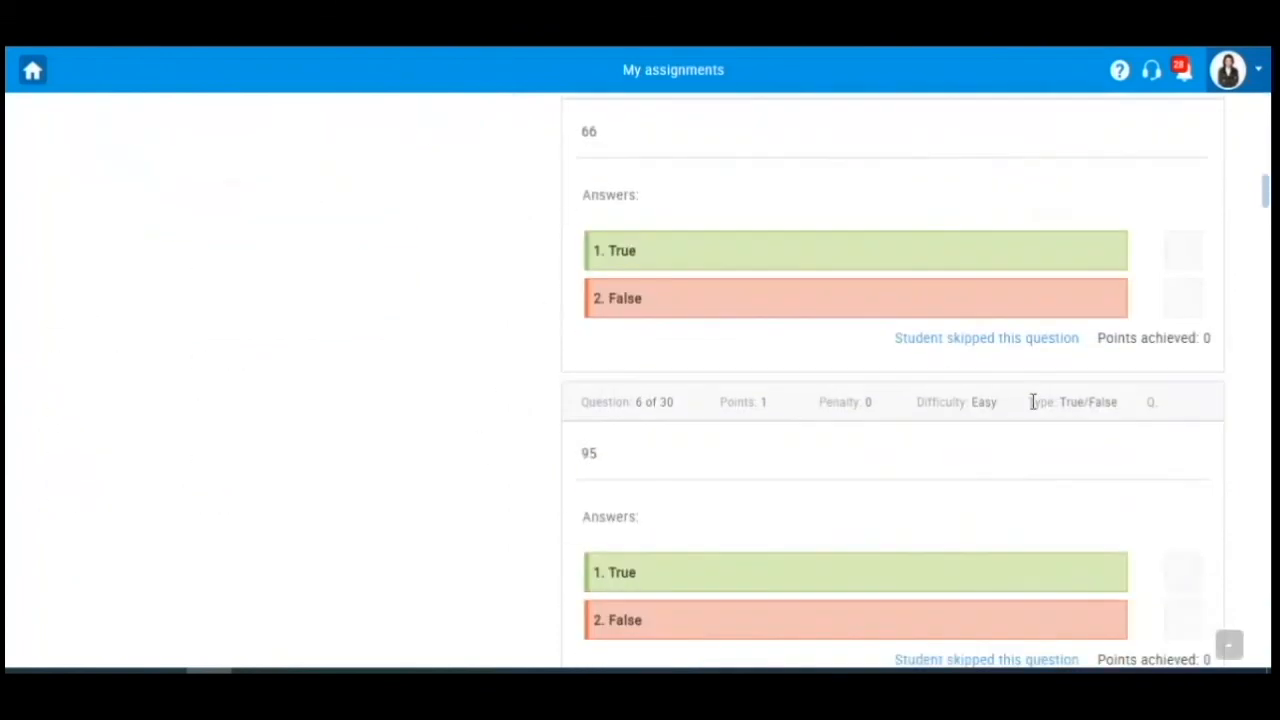